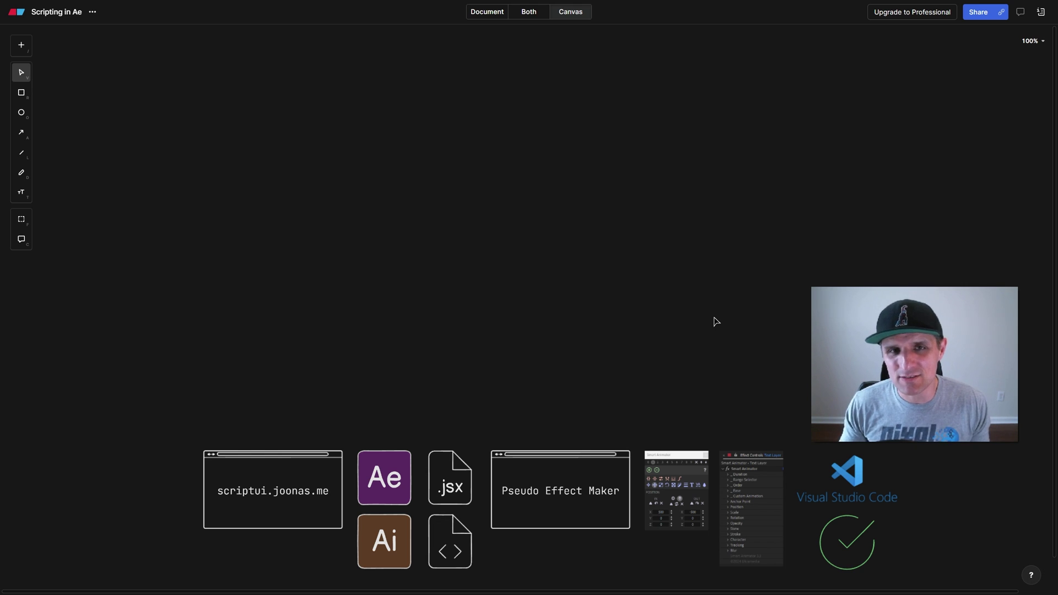
Step: Paste copies of the Ae and .jsx icons in the top row and arrow .jsx into Ae
scroll(545, 353, right, 3)
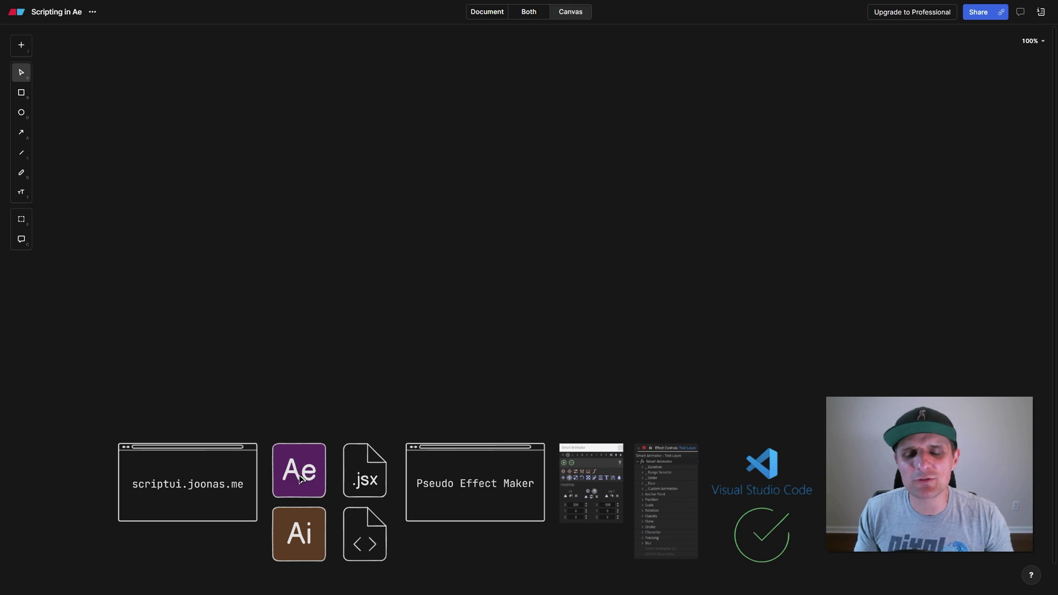
key(ctrl+v)
drag(483, 237, 548, 110)
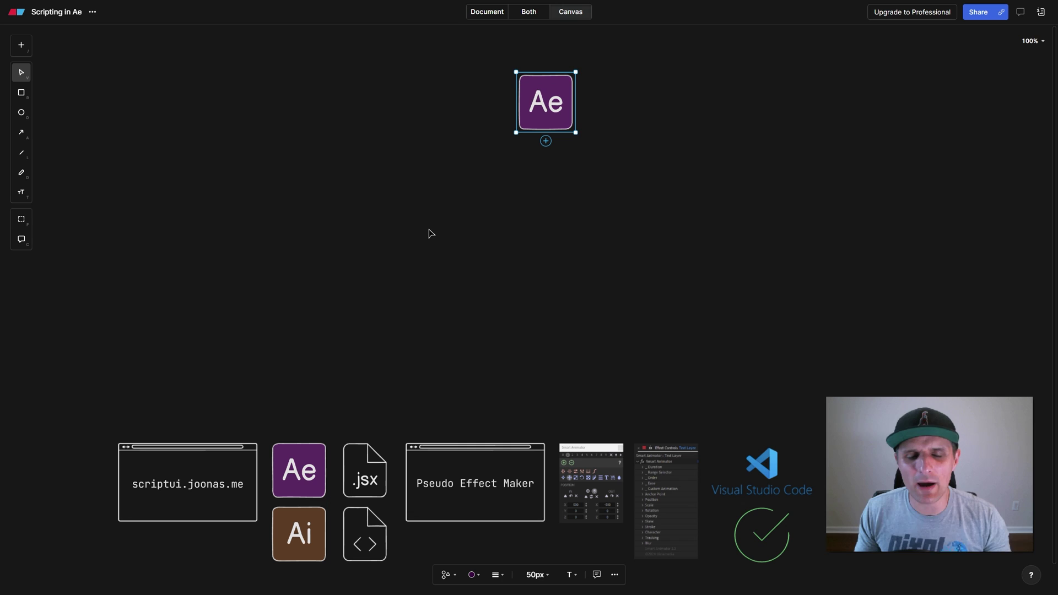
key(ctrl+v)
drag(388, 415, 437, 128)
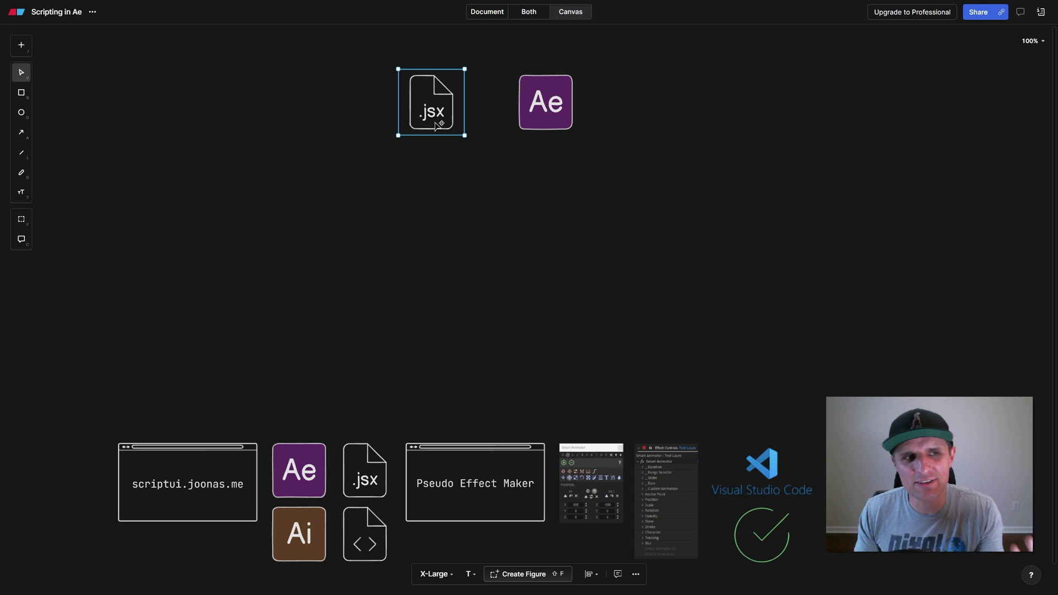
key(a)
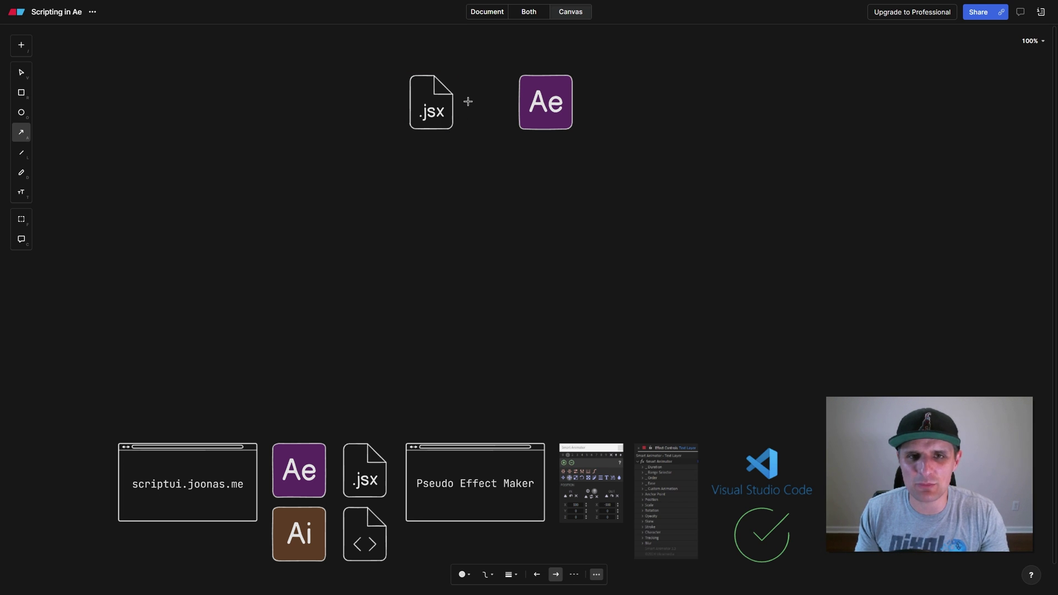
drag(465, 102, 517, 103)
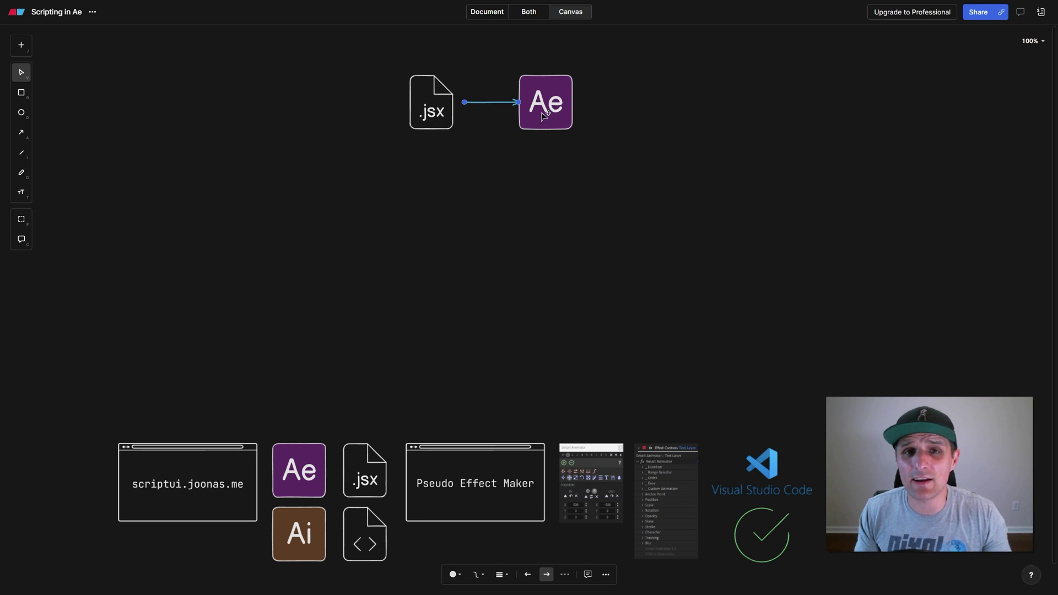
Step: Copy the green check circle beside the top Ae icon and connect Ae to it with an arrow
click(560, 113)
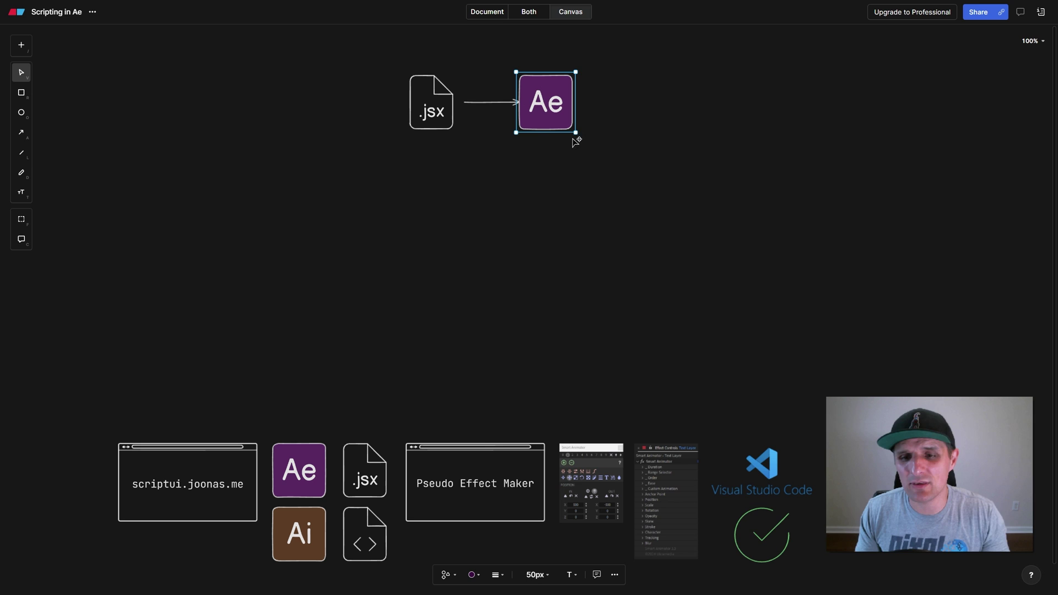
drag(756, 528, 678, 97)
click(422, 113)
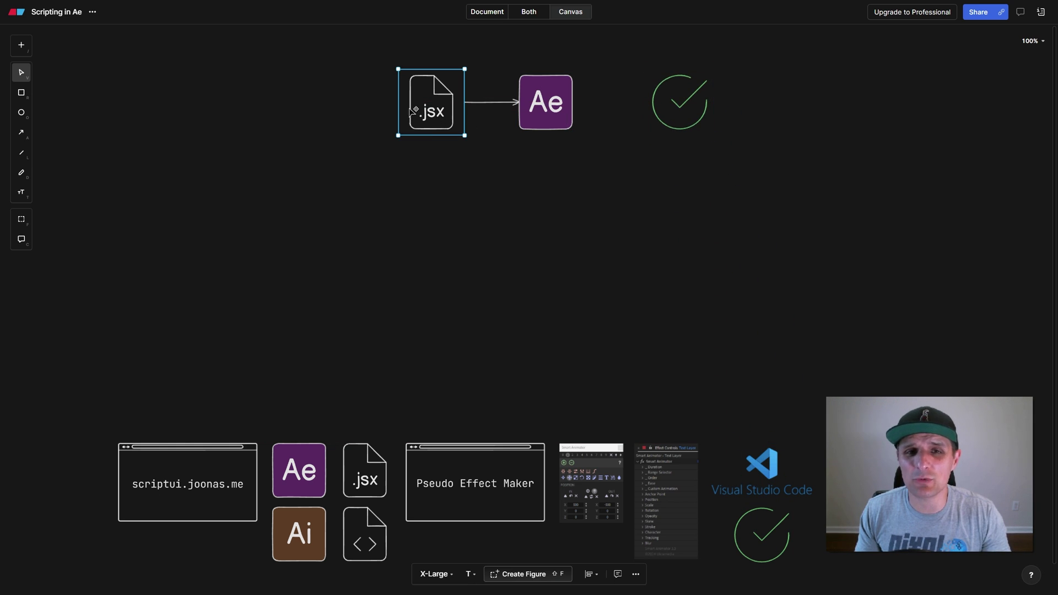
click(543, 111)
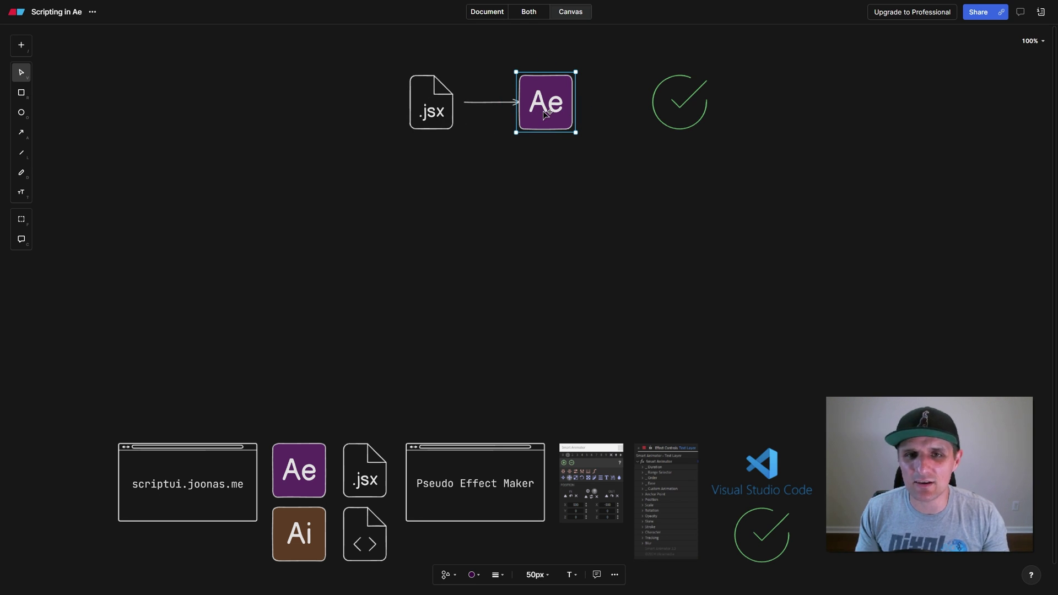
key(a)
drag(575, 103, 649, 105)
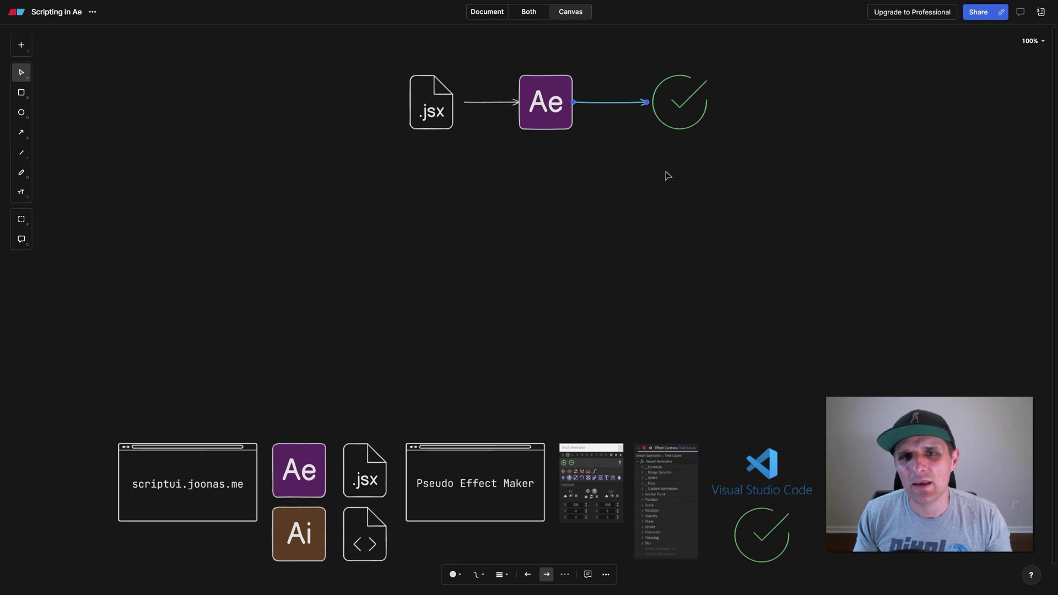
Step: Move the check mark further right and copy the Smart Animator panel image below the top row
drag(692, 104, 793, 103)
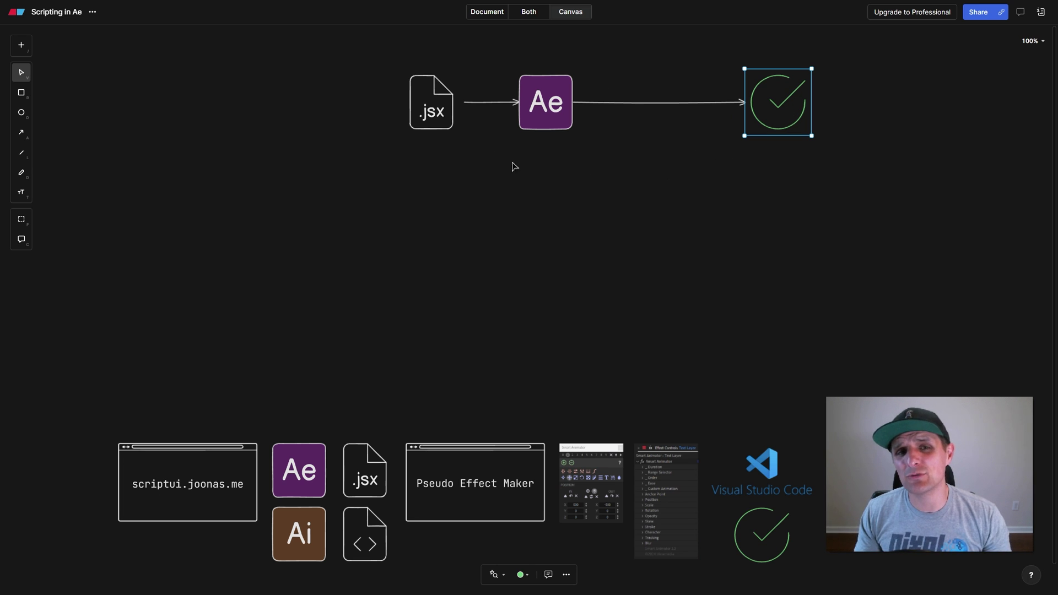
click(532, 118)
click(441, 117)
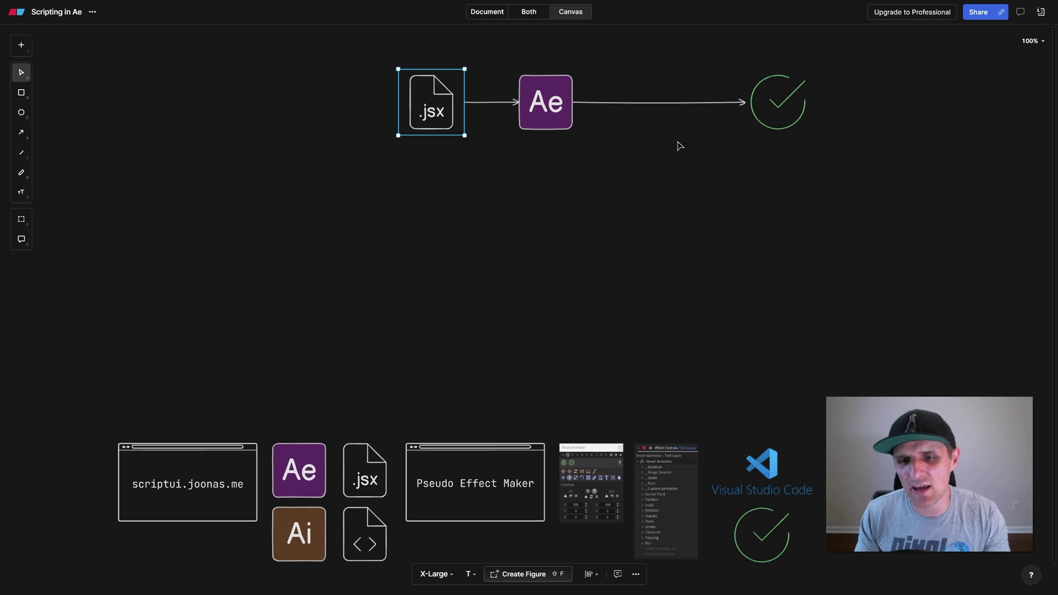
drag(612, 474, 666, 160)
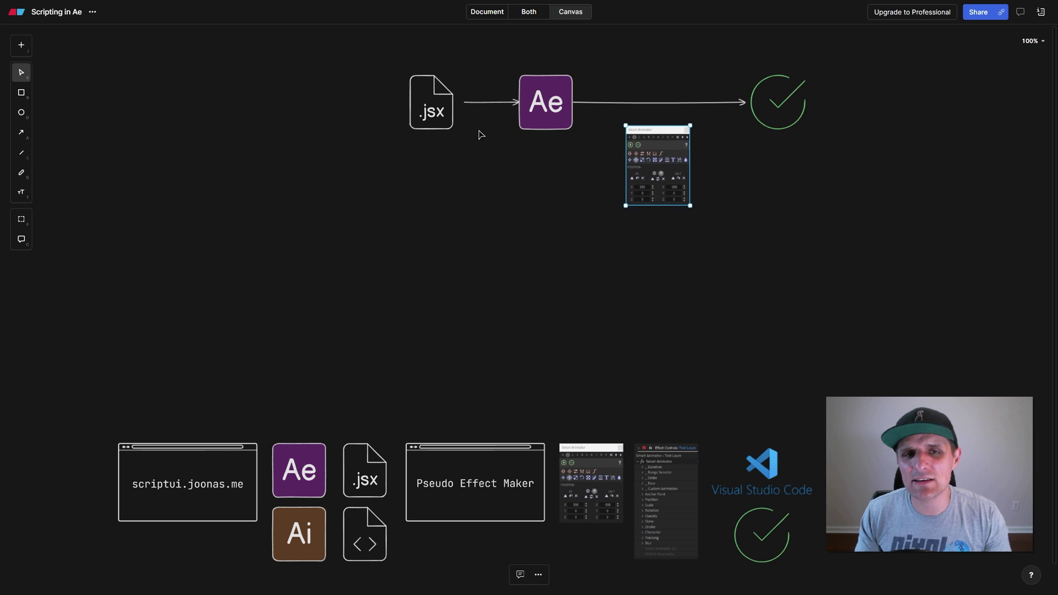
Step: Draw an elbow arrow from Ae to the panel image and another from the image to the check mark
click(442, 113)
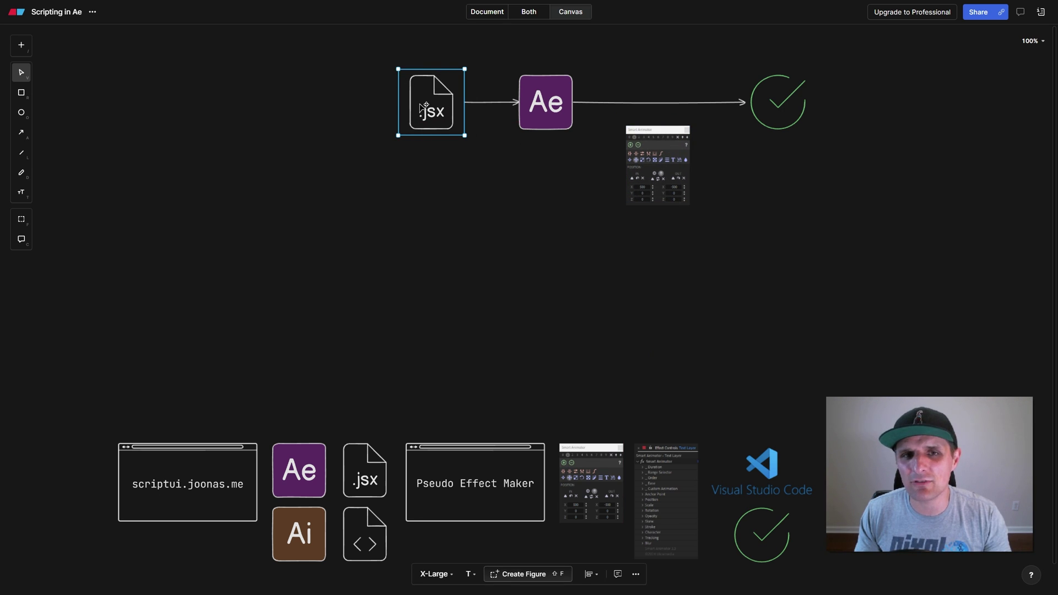
key(a)
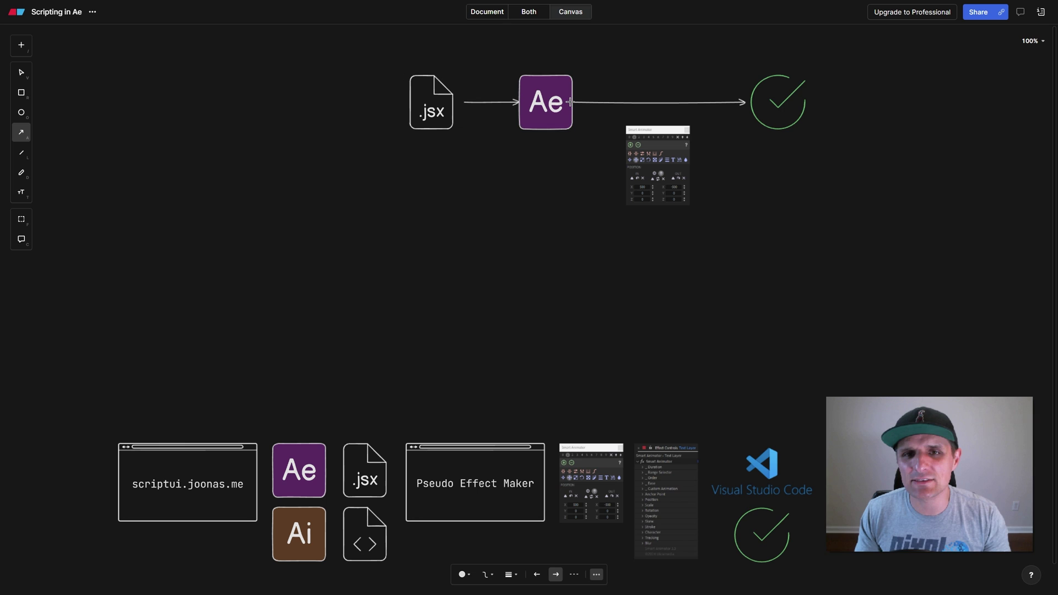
drag(570, 102, 654, 135)
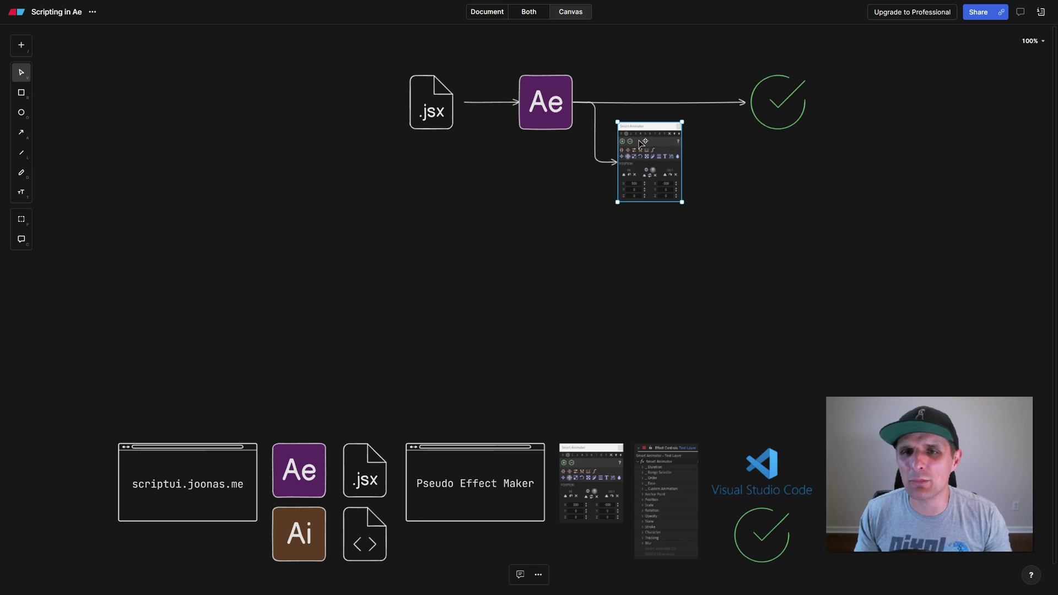
key(a)
drag(683, 162, 755, 113)
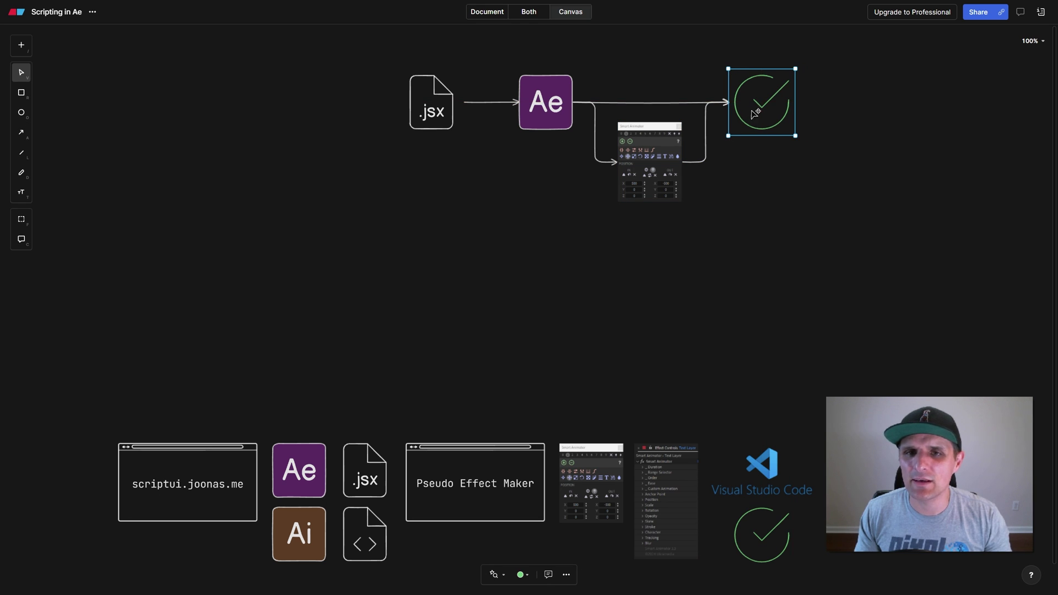
Step: Alternately select the top .jsx icon and the Smart Animator panel image to compare them
click(428, 104)
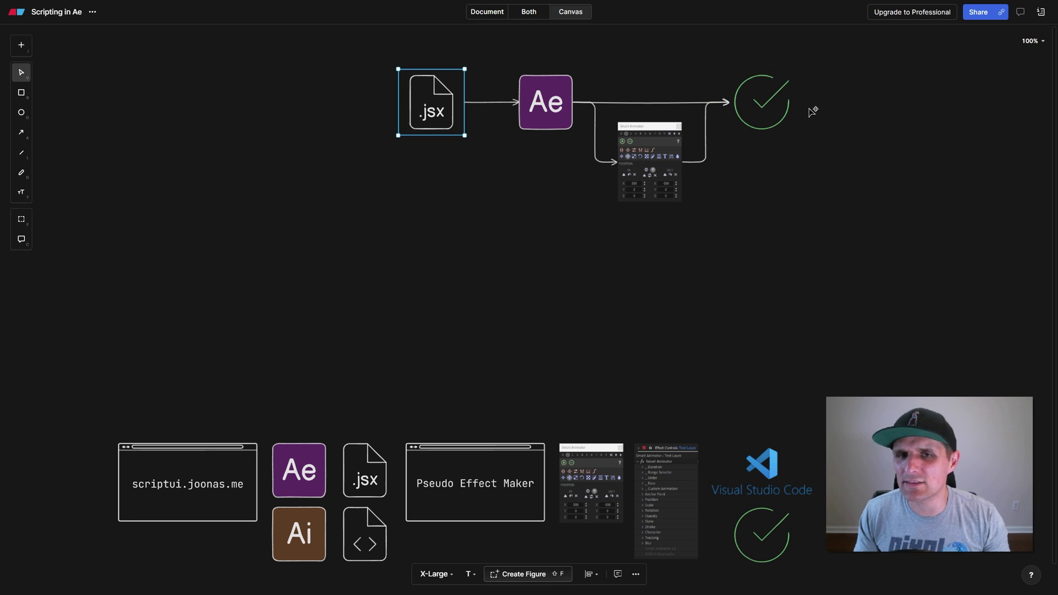
click(650, 146)
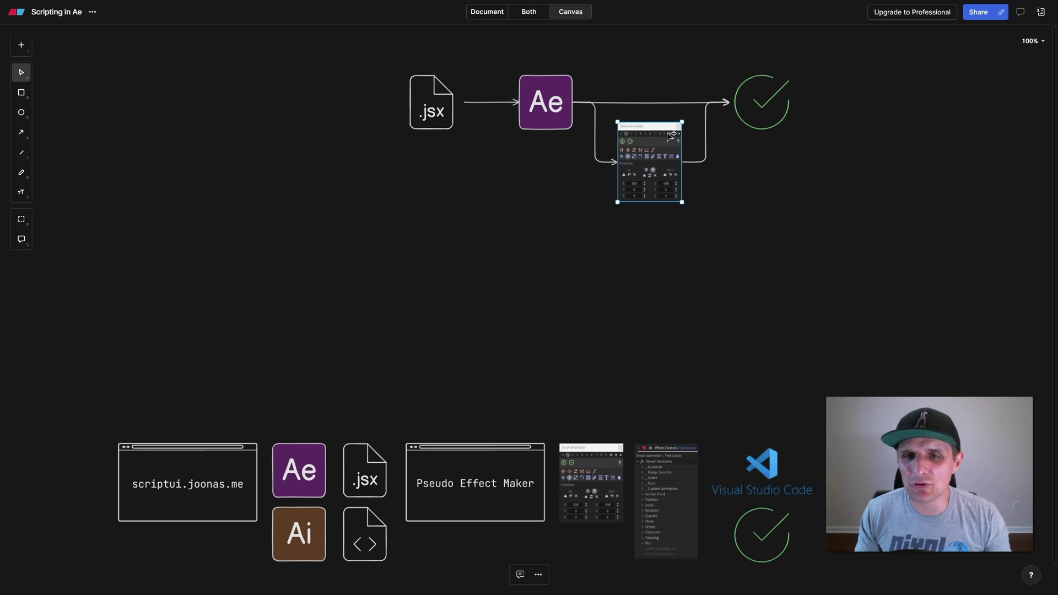
click(451, 124)
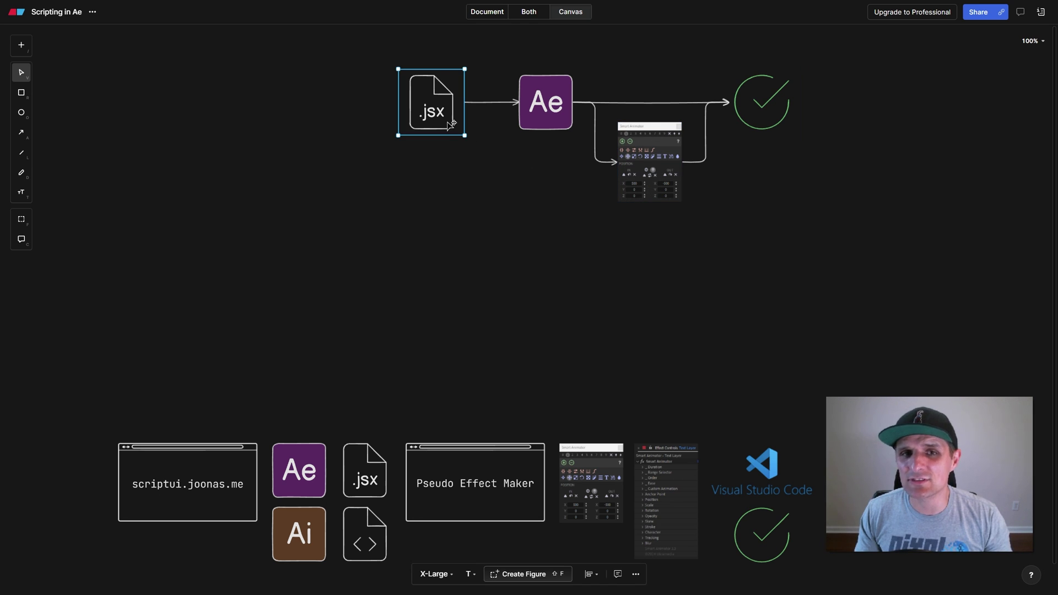
click(642, 151)
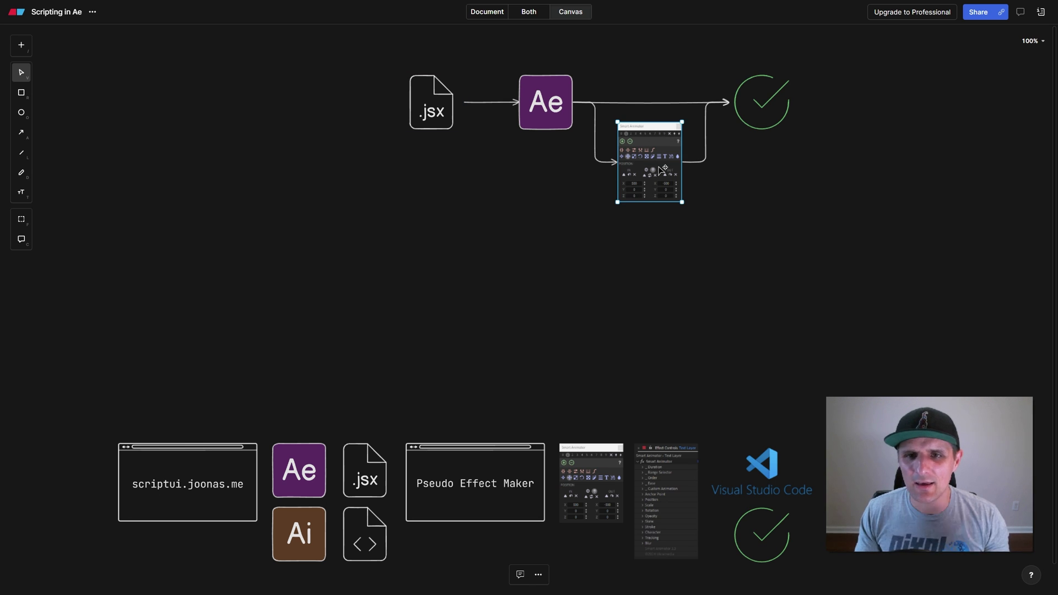
click(449, 120)
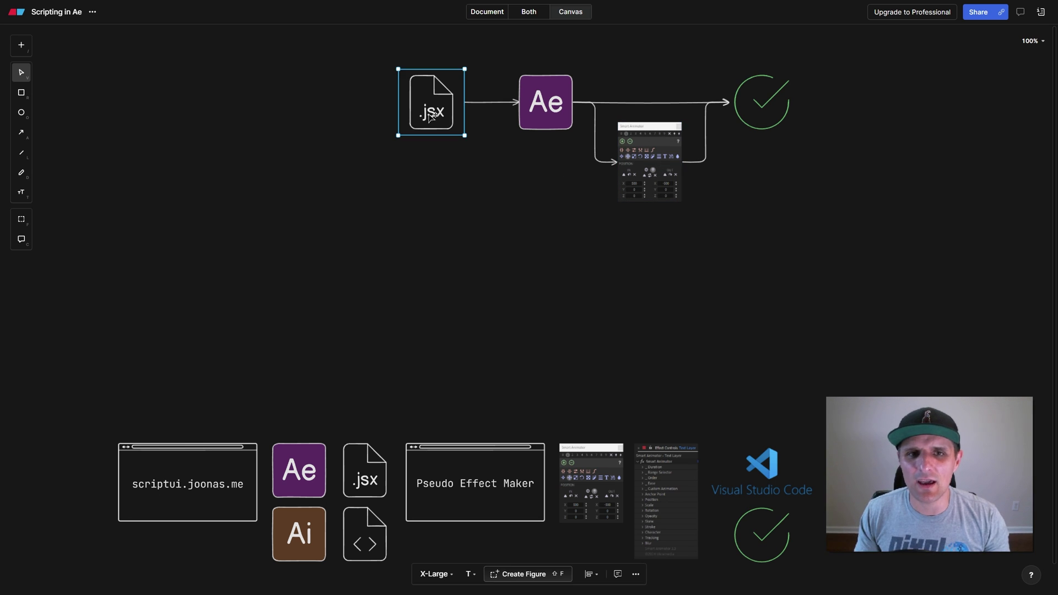
click(650, 151)
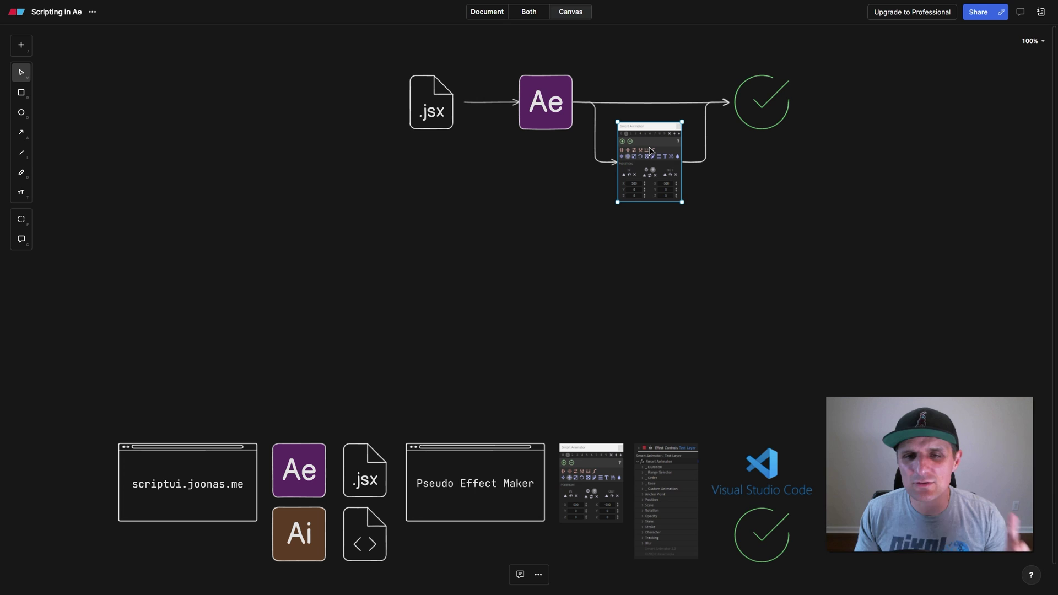
Step: Shift the whole top diagram right and down, nudging the .jsx icon closer to Ae
drag(345, 53, 794, 173)
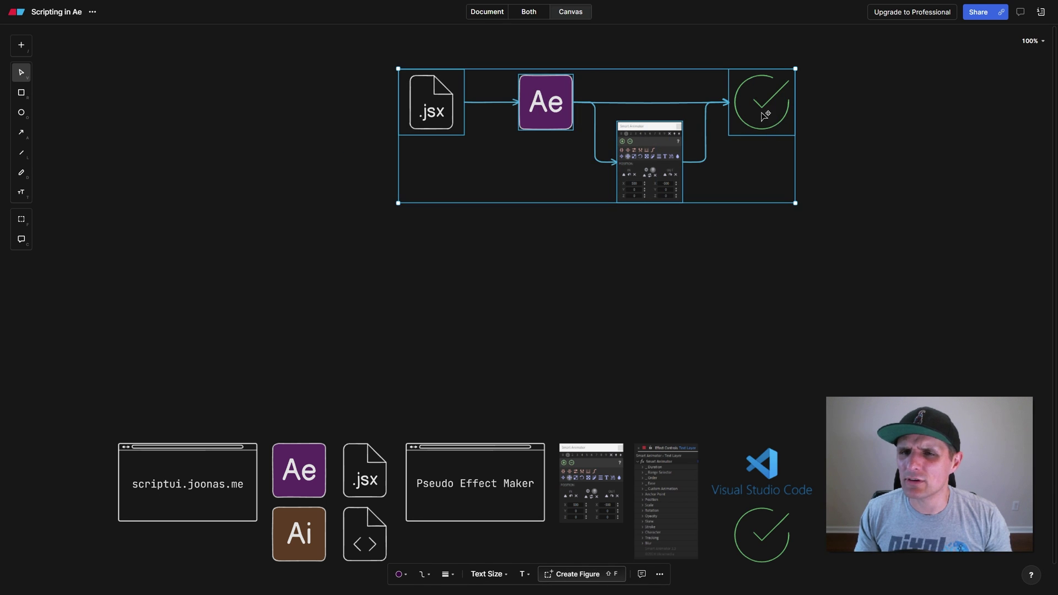
drag(789, 108, 1002, 216)
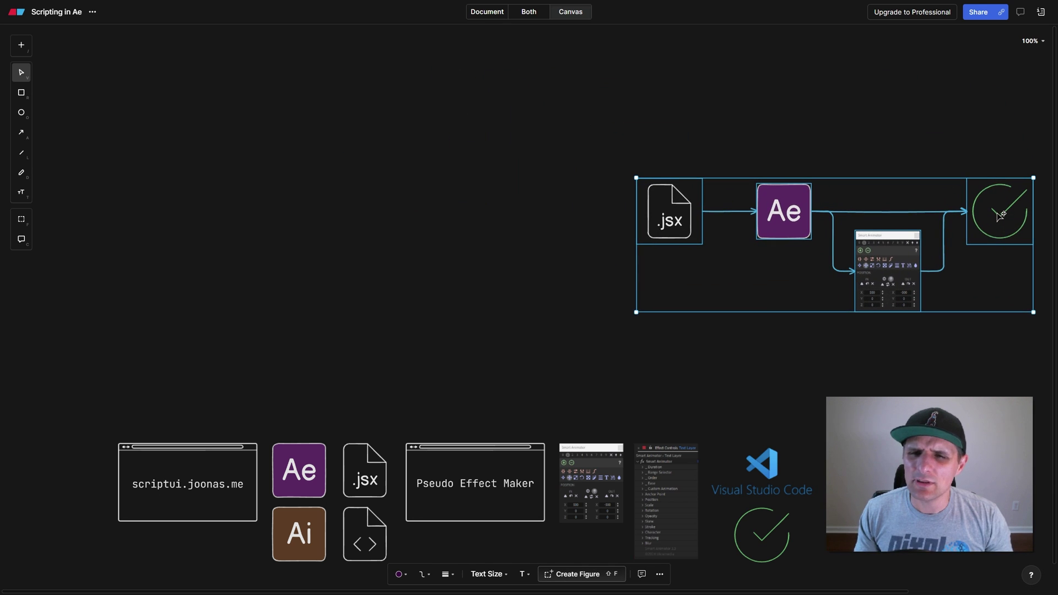
click(673, 225)
drag(673, 225, 701, 215)
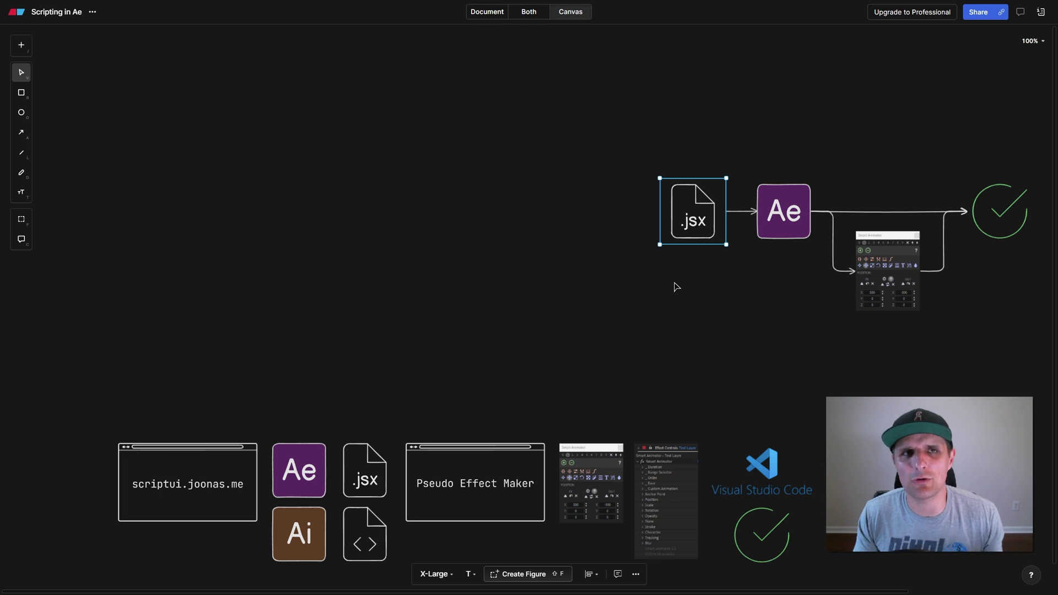
click(707, 301)
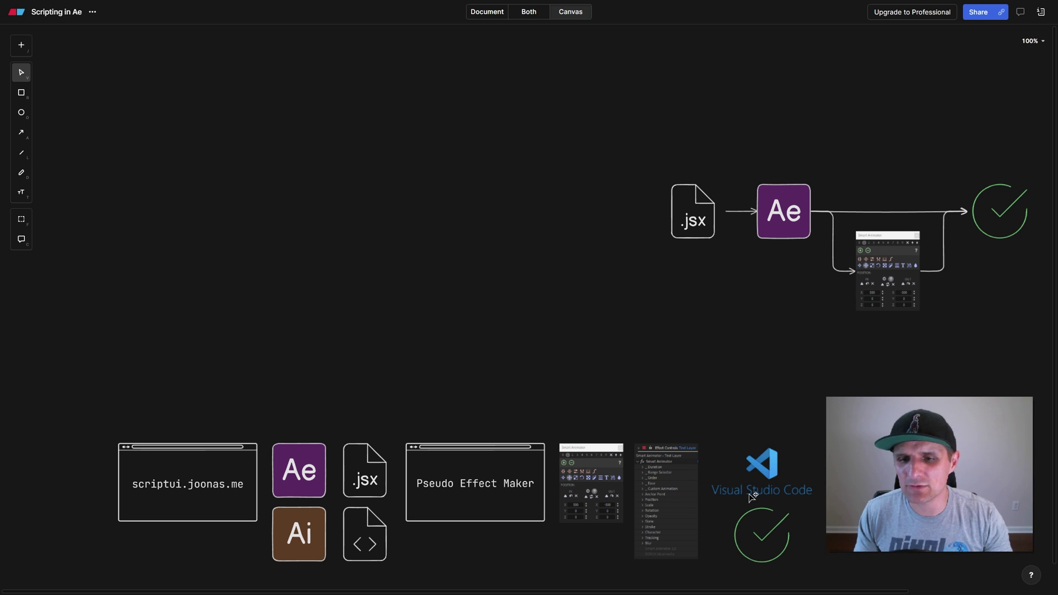
Step: Copy the Visual Studio Code logo left of .jsx, arrow it into .jsx, and point out both steps
drag(771, 478, 589, 220)
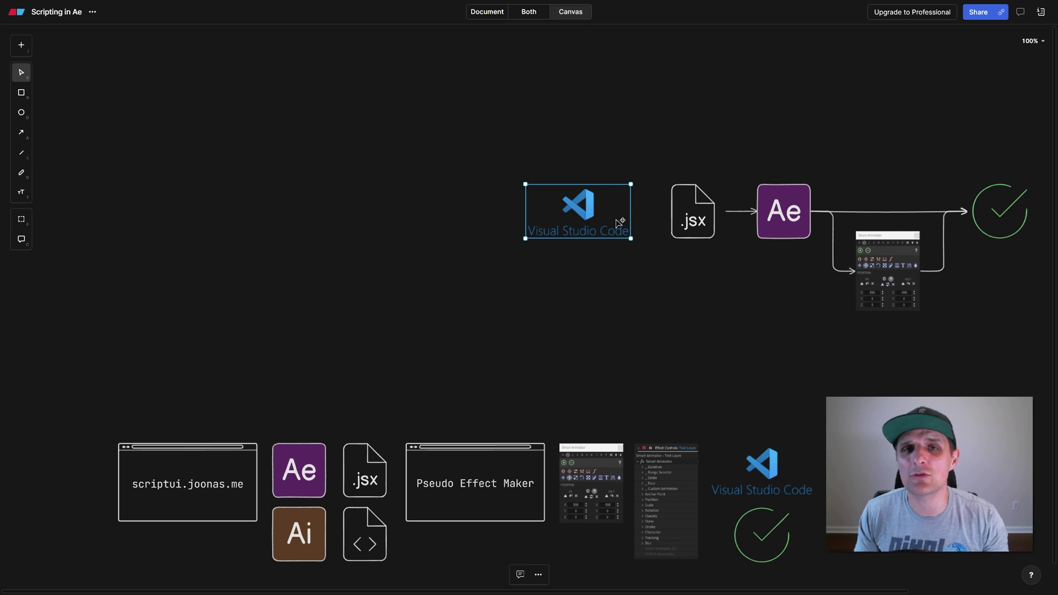
key(a)
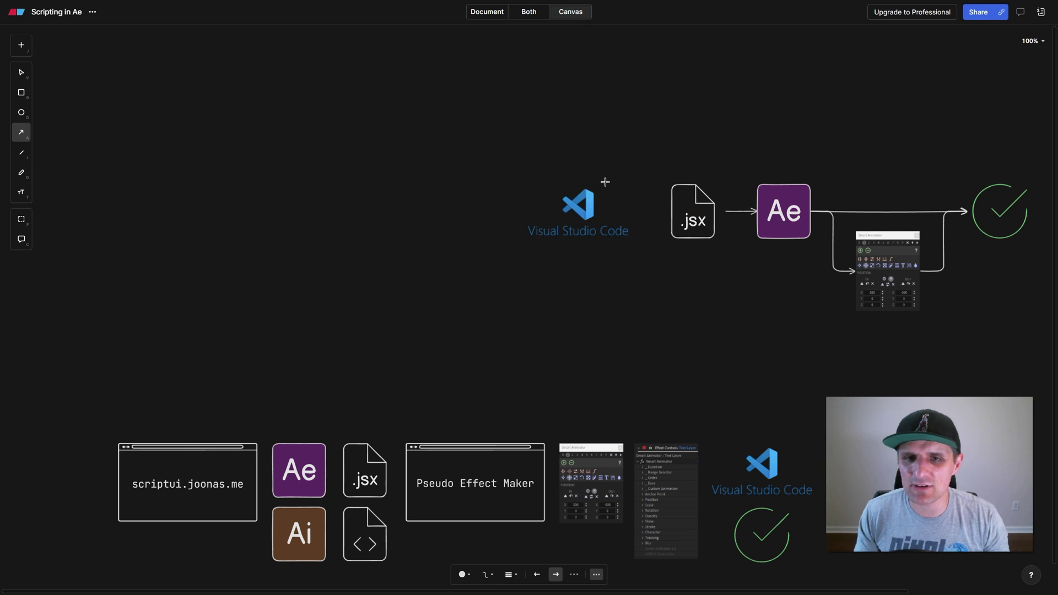
drag(633, 211, 661, 211)
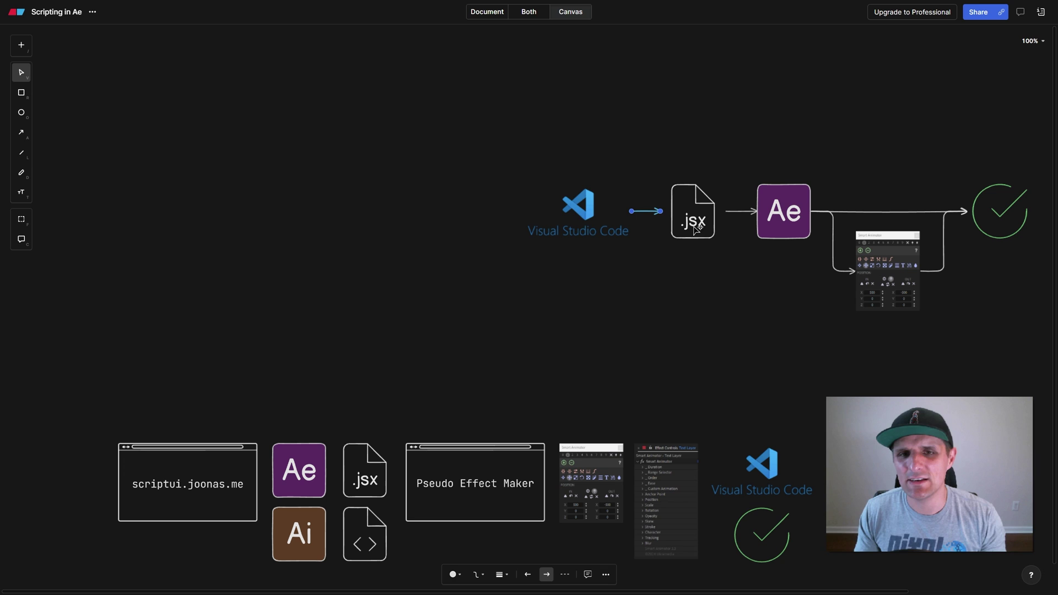
click(581, 220)
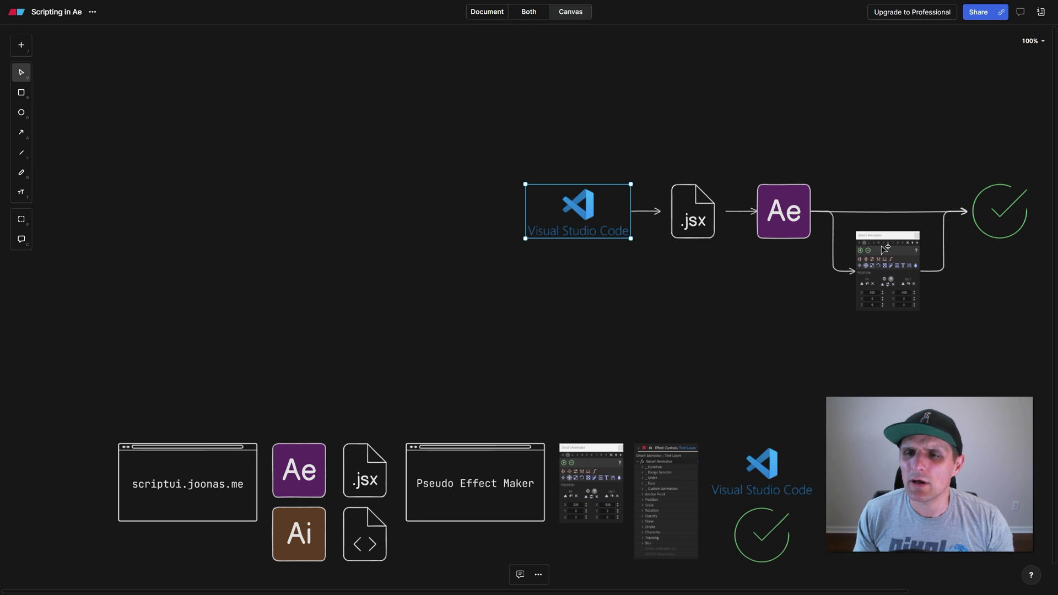
click(862, 241)
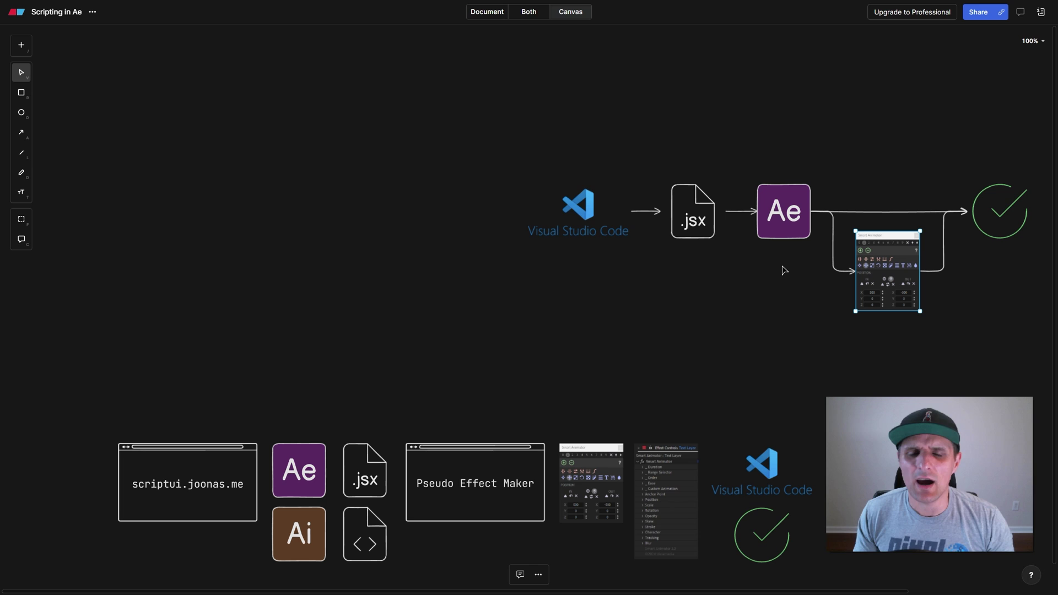
Step: Bring After Effects forward, move the Smart Animator panel aside, and browse the File > Scripts list
key(alt+Tab)
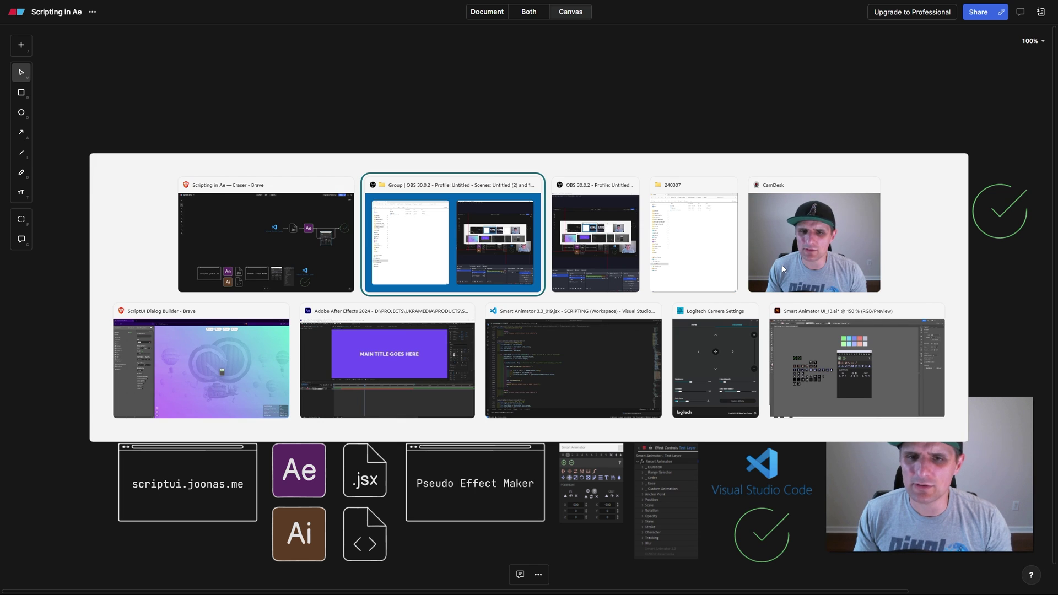
click(424, 332)
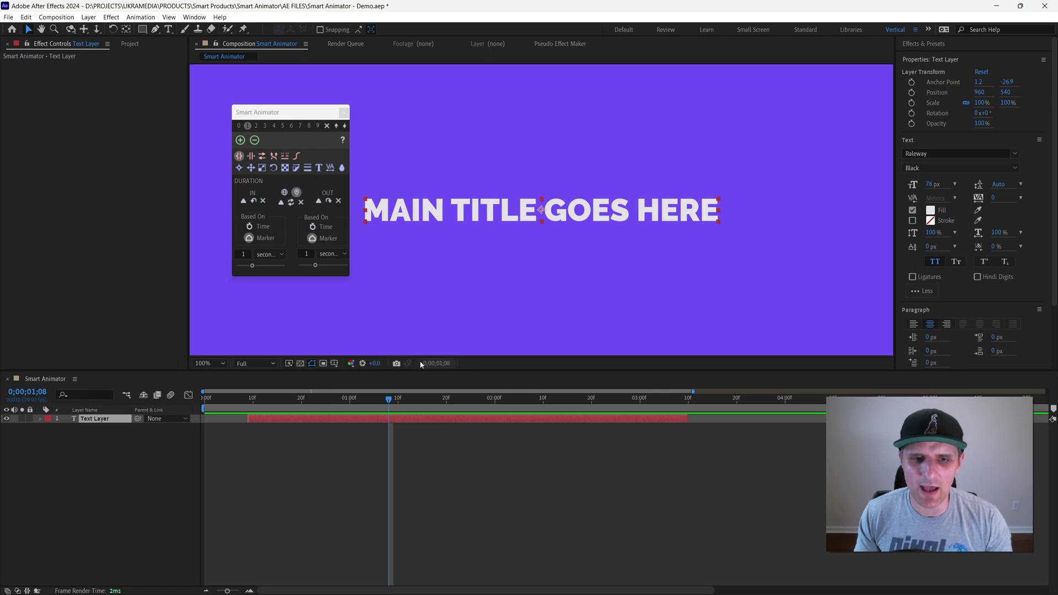
drag(300, 108, 841, 134)
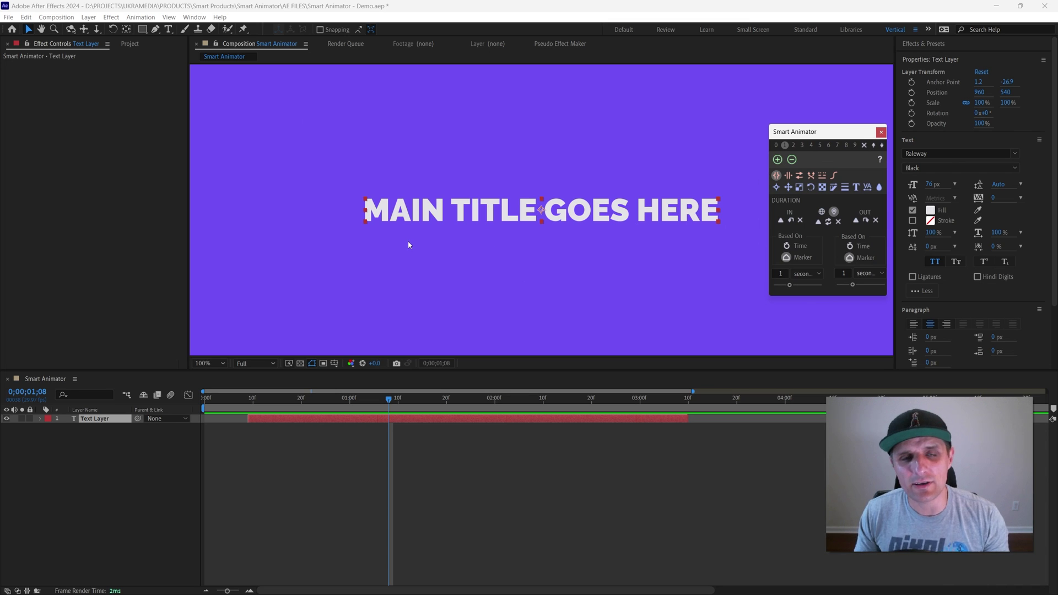
click(10, 19)
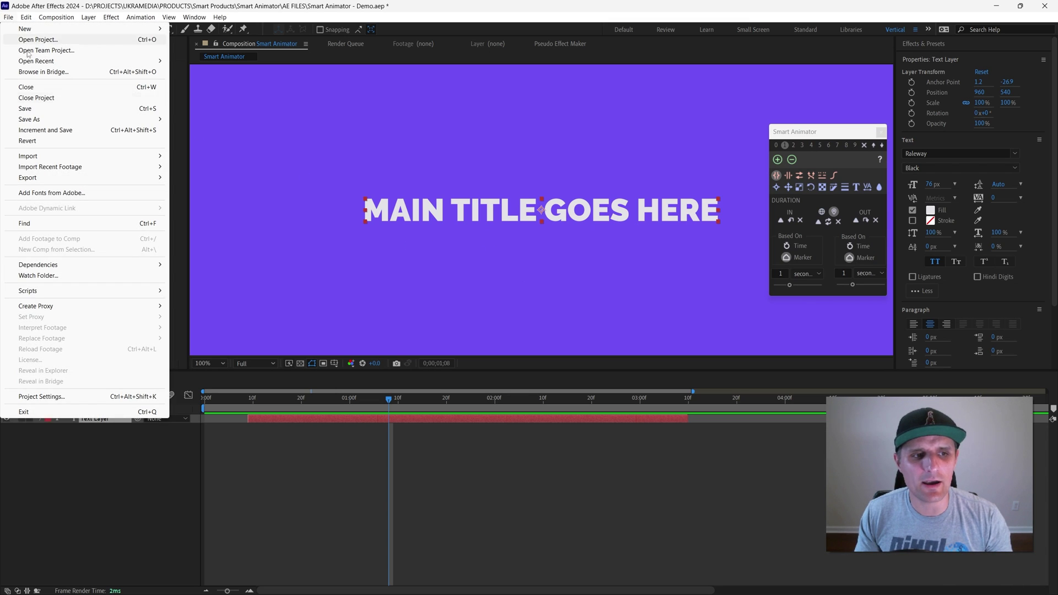
mouse_move(31, 292)
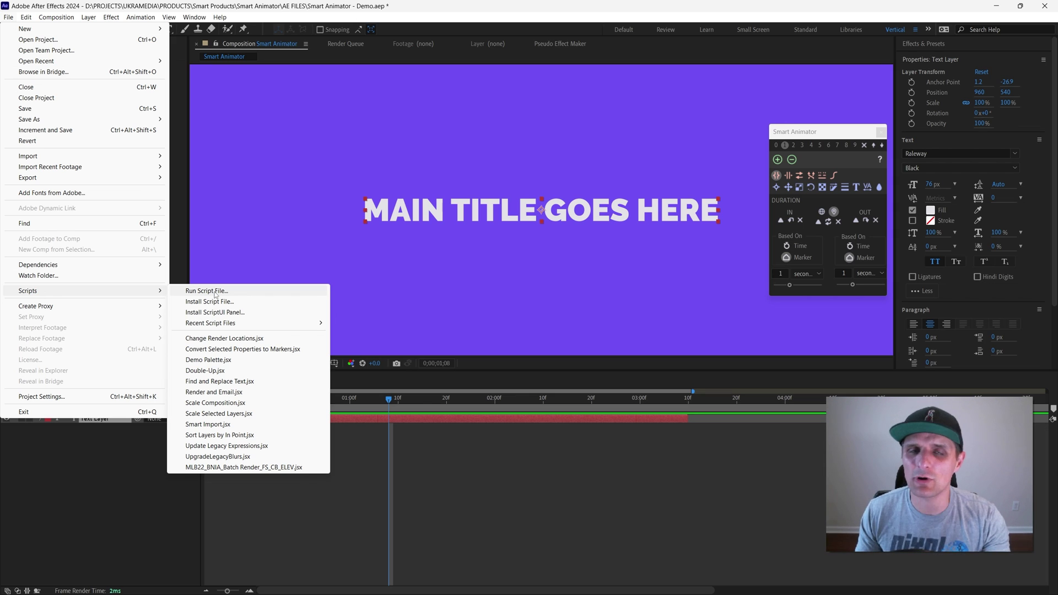
click(249, 15)
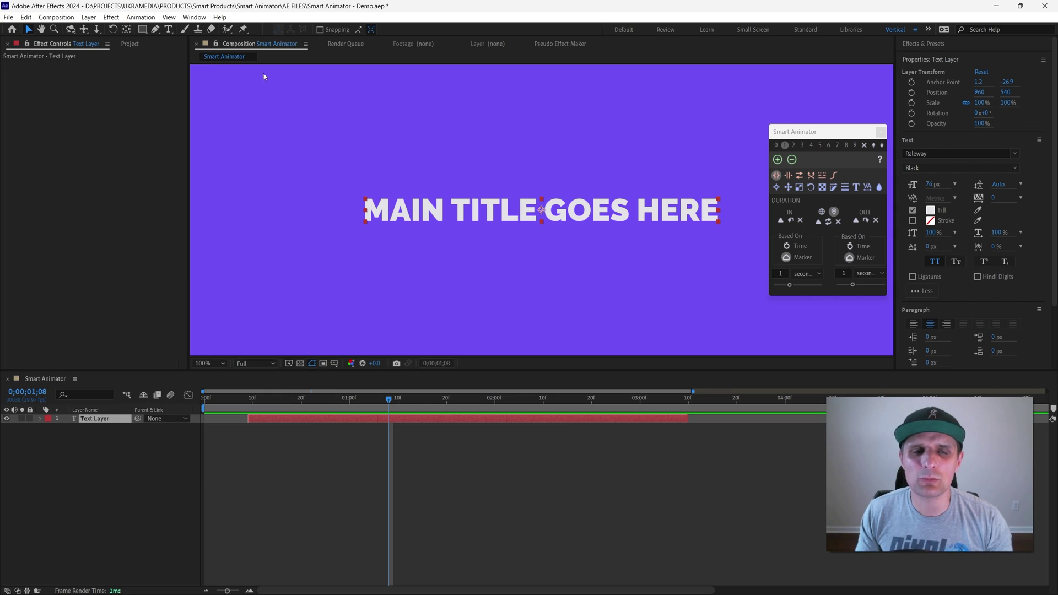
Step: Launch Smart Animator 3.1.jsxbin from the Window menu and position it over the composition
click(194, 17)
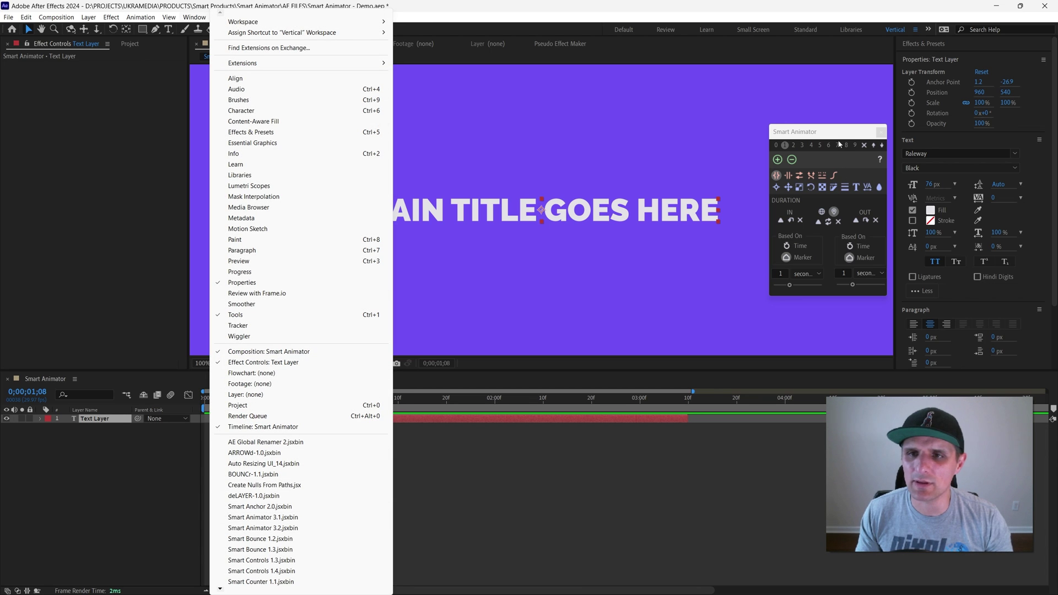
click(263, 517)
drag(837, 143, 793, 146)
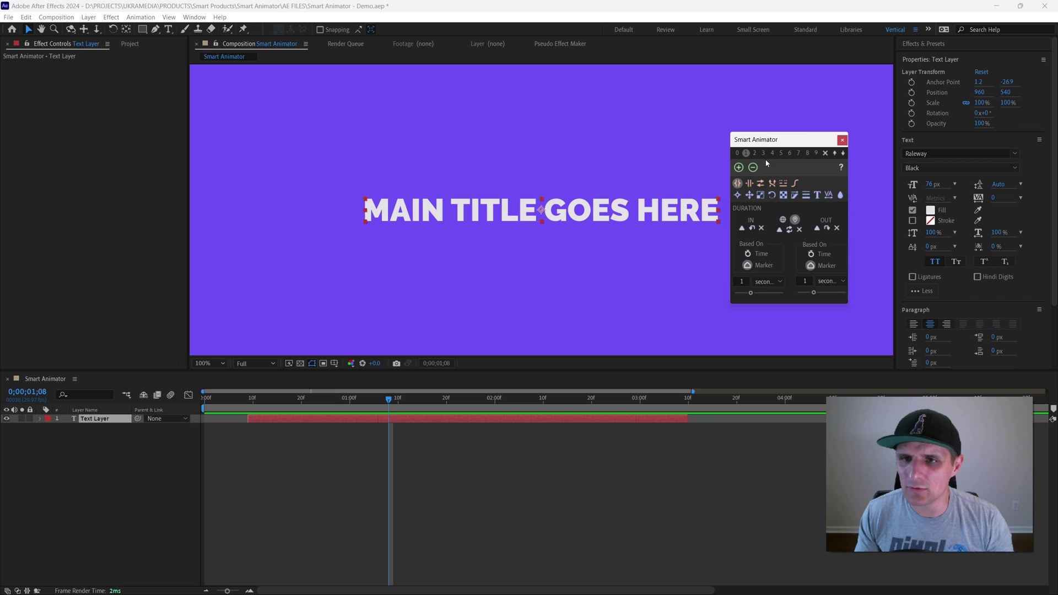
Step: Keep both durations marker-based, show the Opacity settings, and apply Smart Animator to the text layer
click(843, 153)
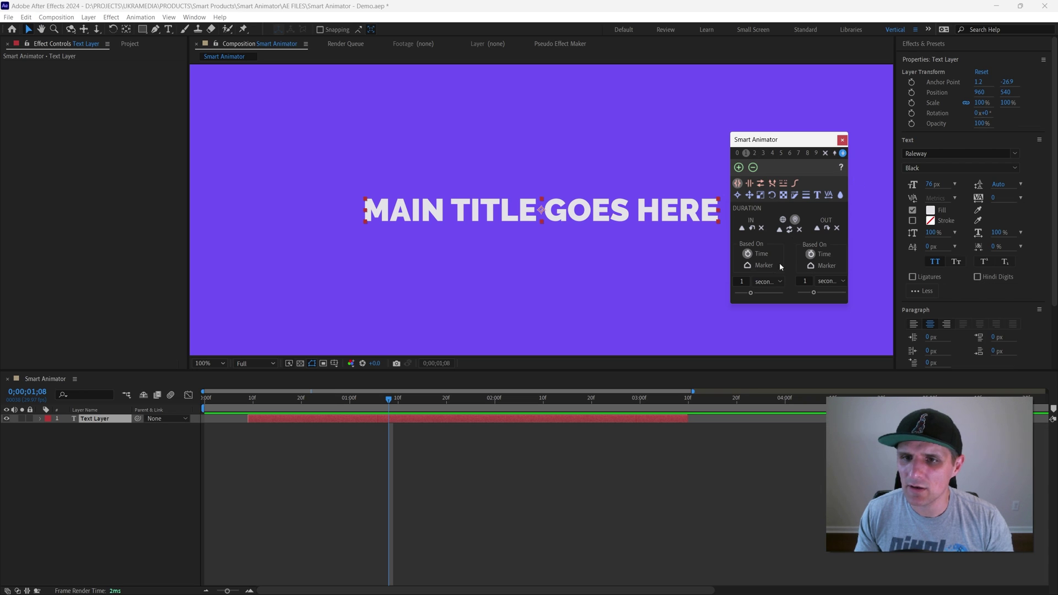
click(748, 266)
click(811, 266)
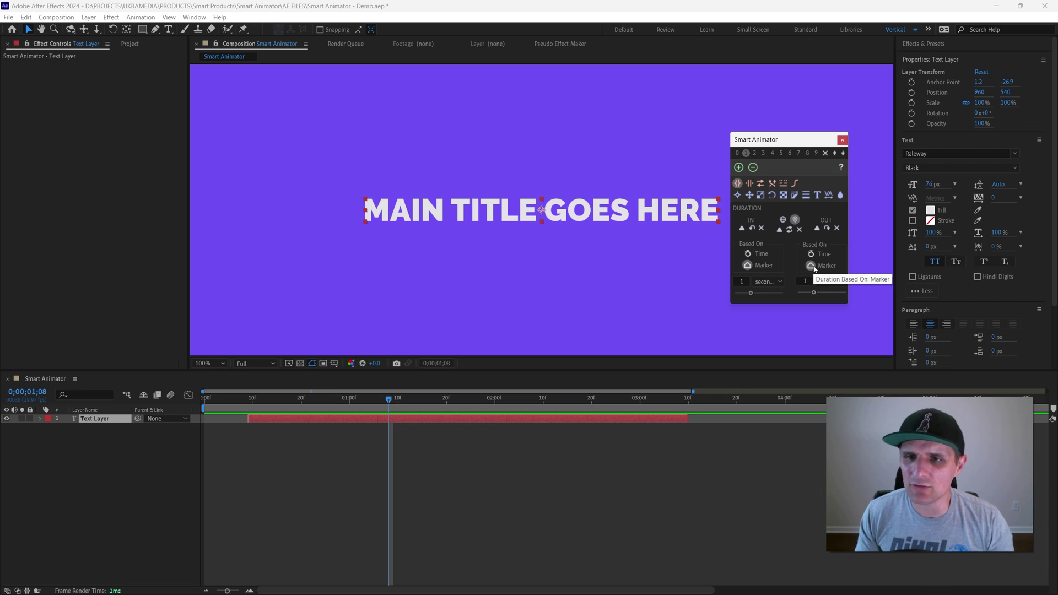
click(783, 195)
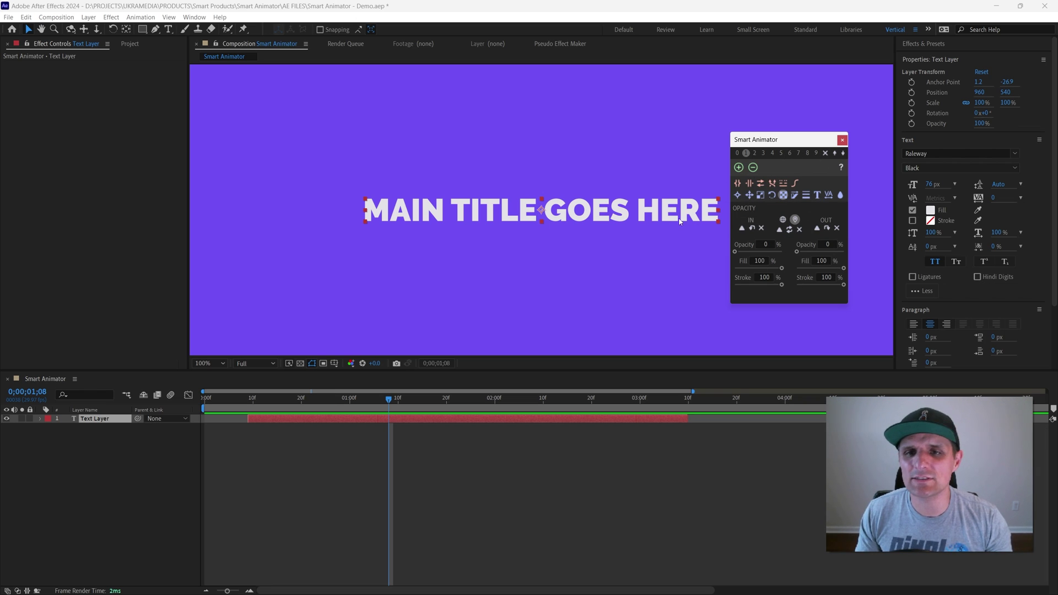
click(630, 216)
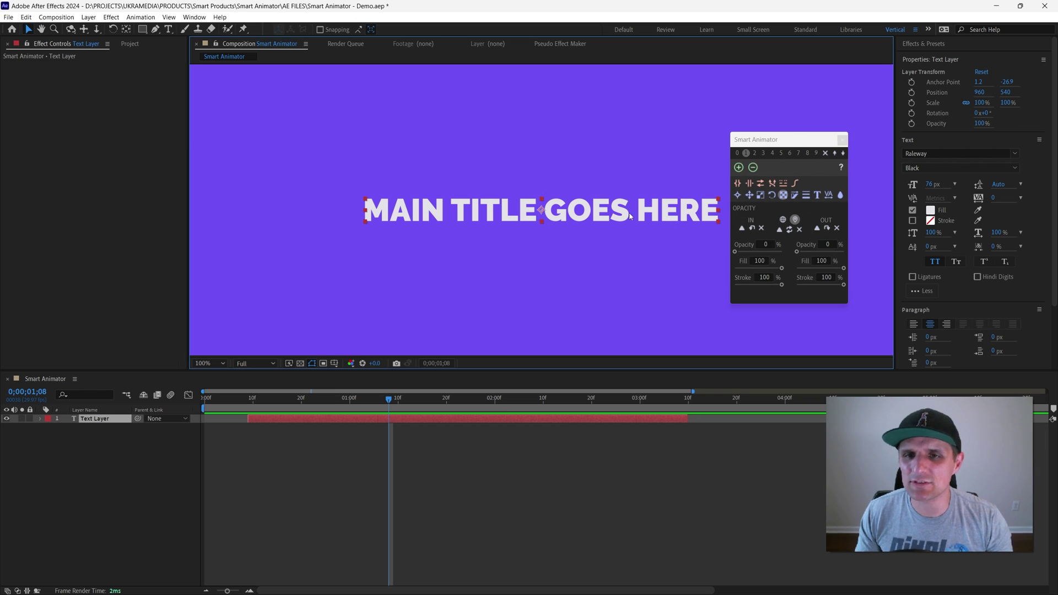
click(742, 170)
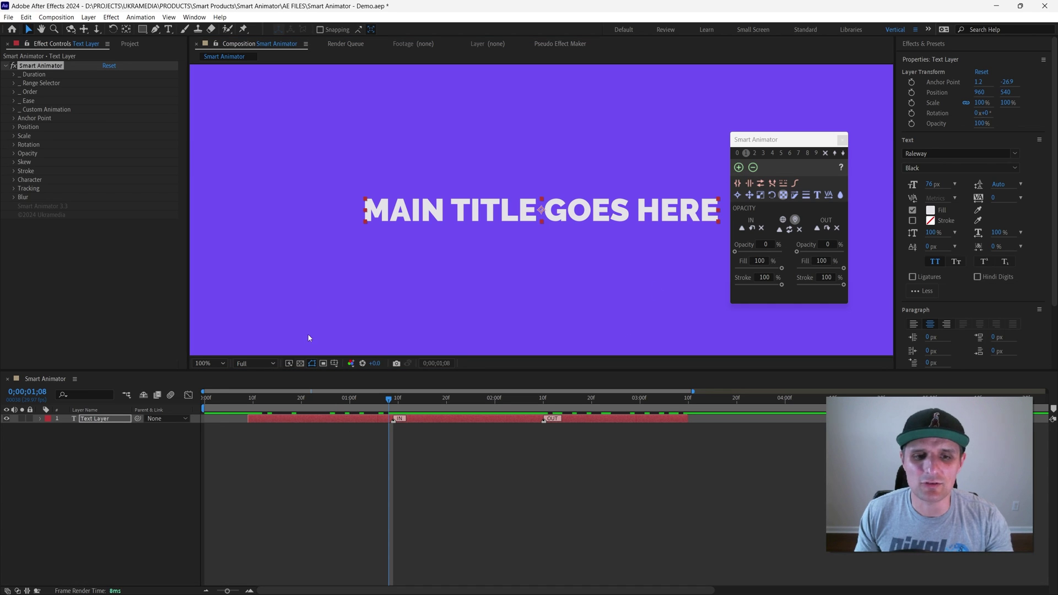
Step: Preview the text animation and move the IN marker earlier to about 0;07
drag(354, 406, 262, 405)
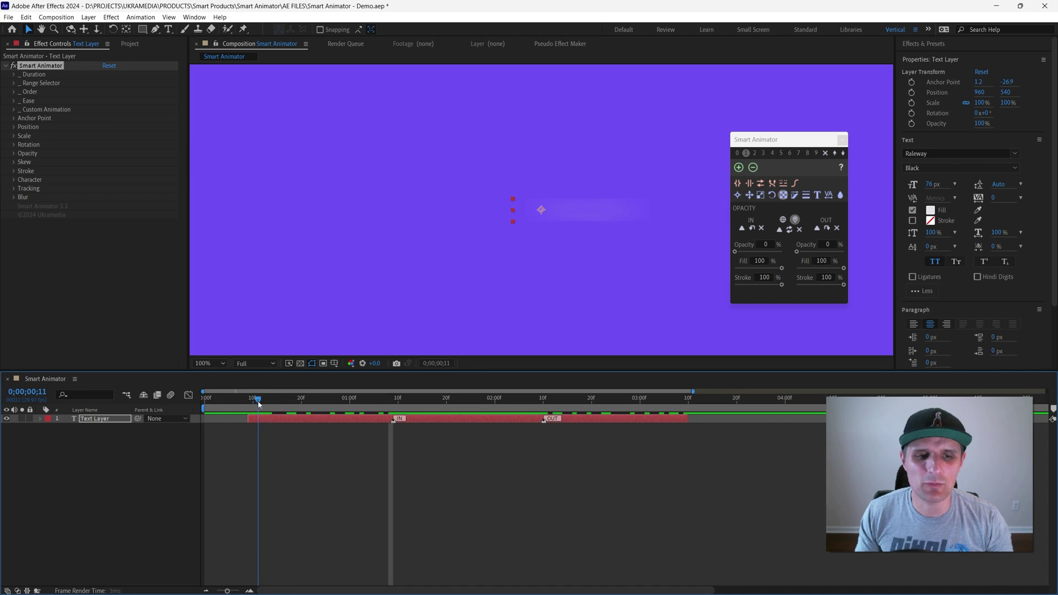
key(space)
mouse_move(394, 422)
mouse_down()
mouse_move(244, 401)
mouse_move(291, 404)
mouse_move(304, 420)
mouse_up()
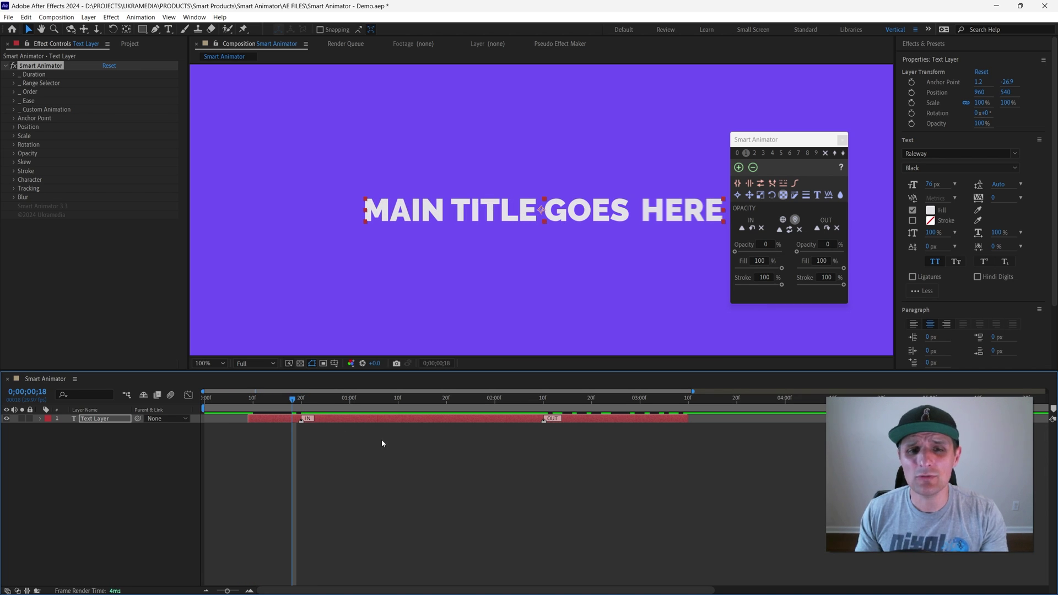
click(385, 424)
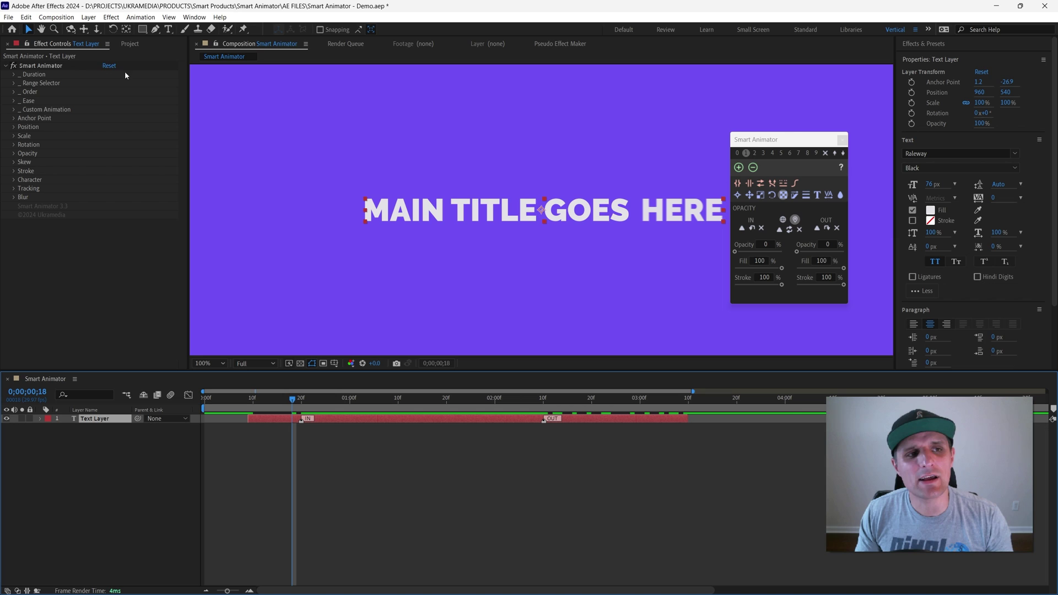
Step: In Effect Controls, set the Smart Animator Duration - In (Type) to Time
click(59, 66)
click(316, 419)
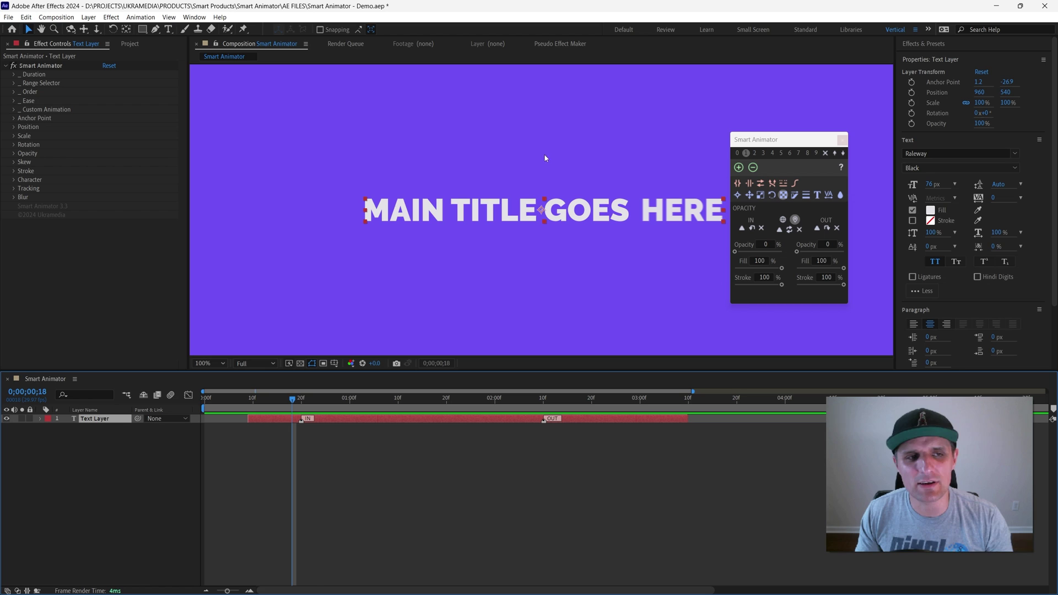
click(130, 143)
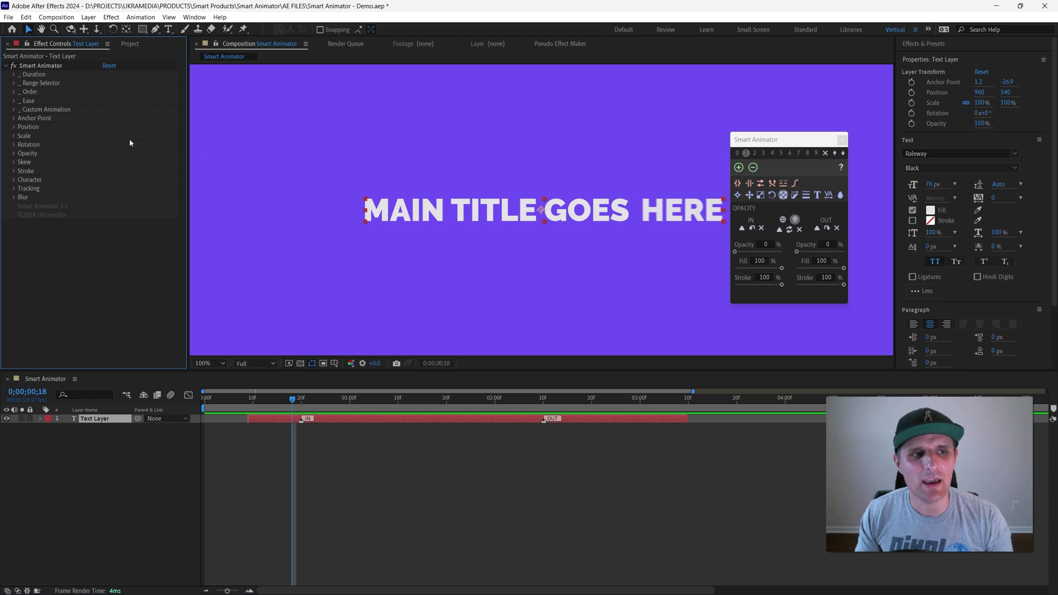
click(14, 76)
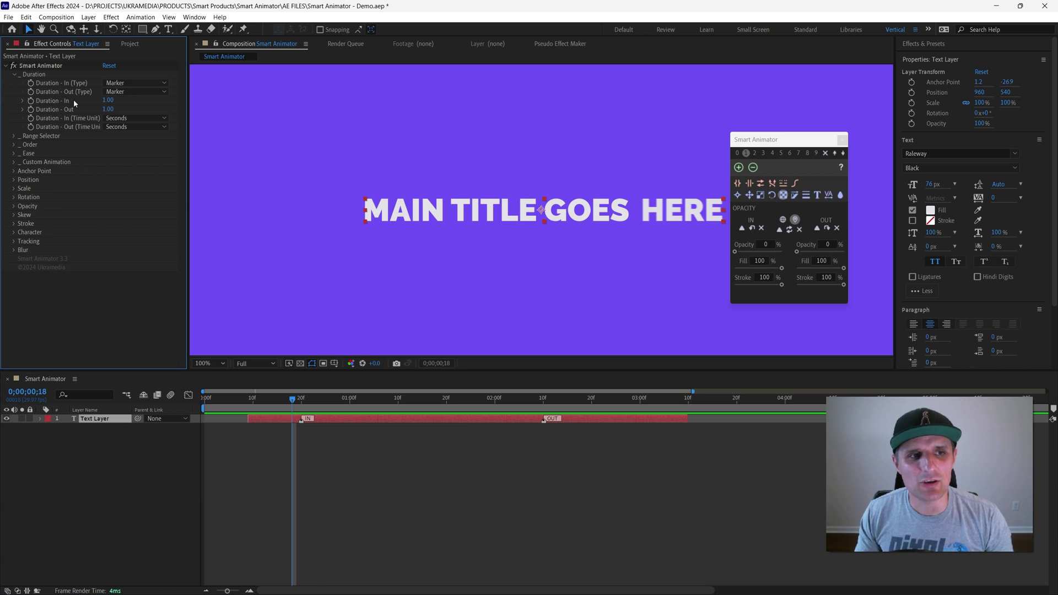
click(126, 81)
click(135, 97)
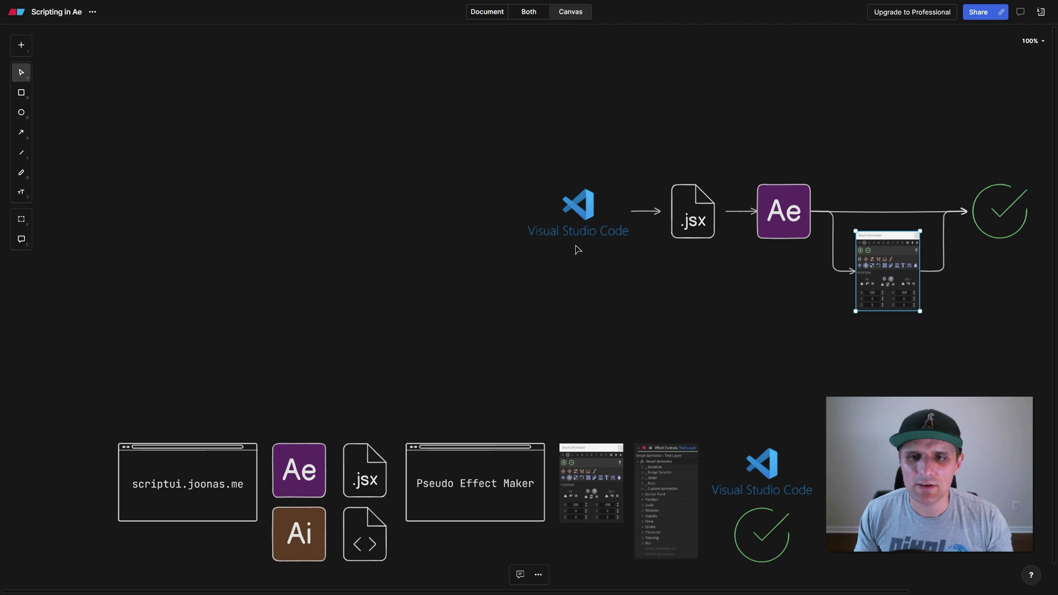
drag(597, 479, 436, 78)
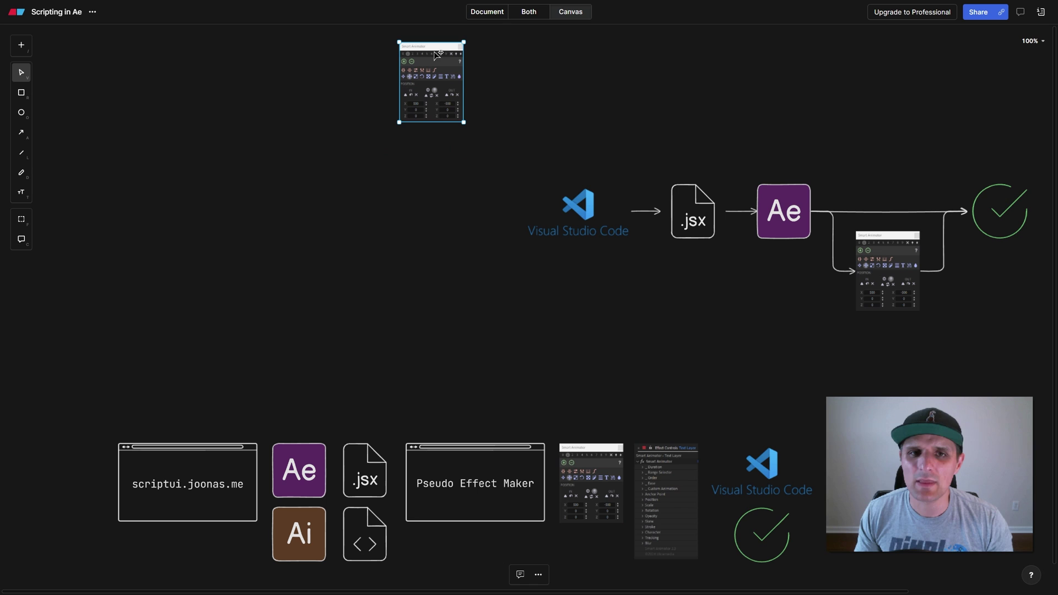
drag(681, 473, 442, 148)
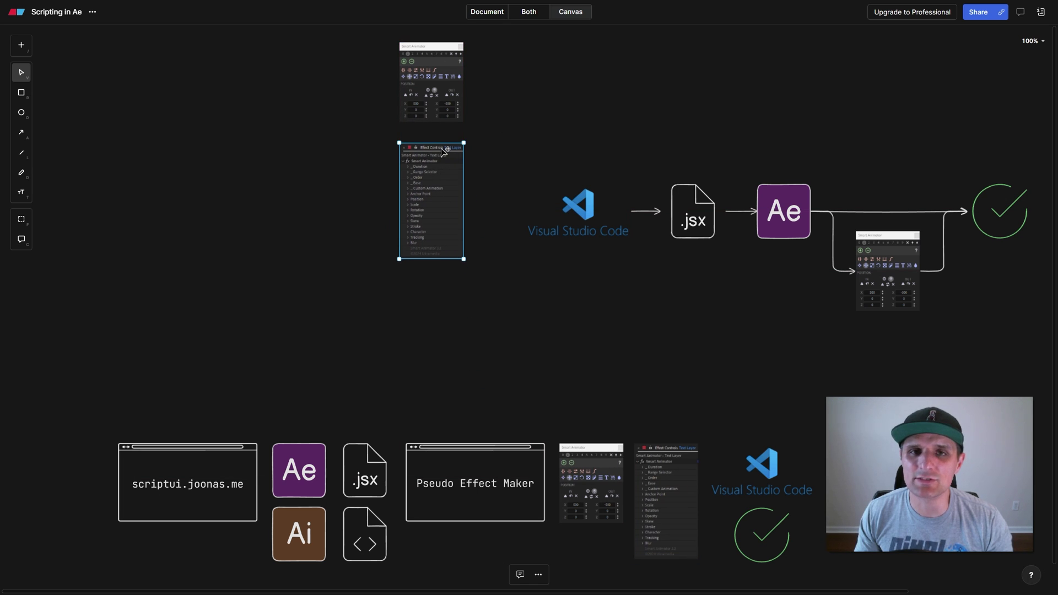
drag(362, 534, 433, 323)
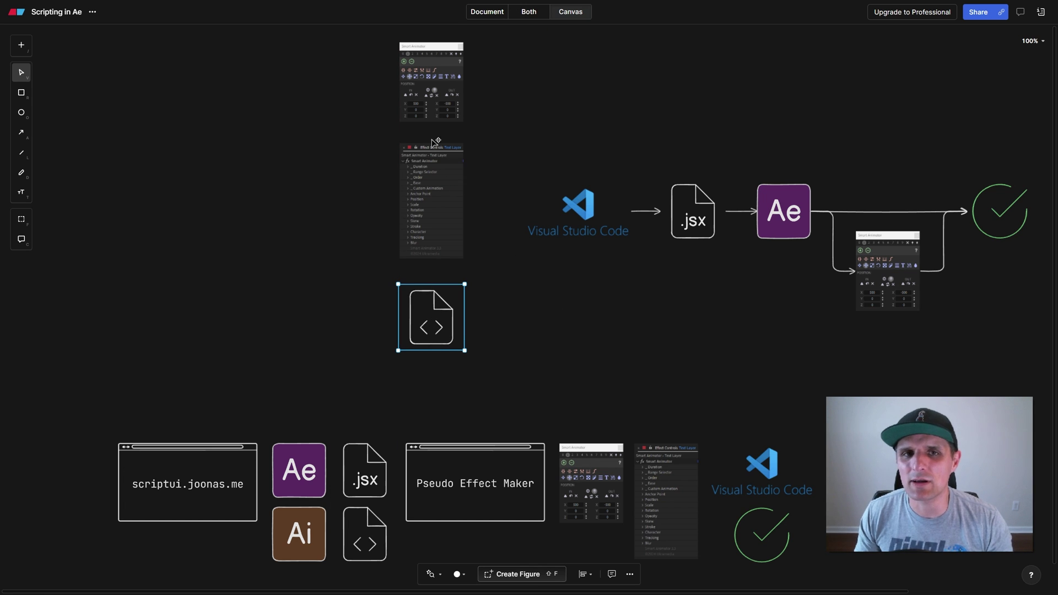
click(432, 83)
click(455, 197)
click(441, 314)
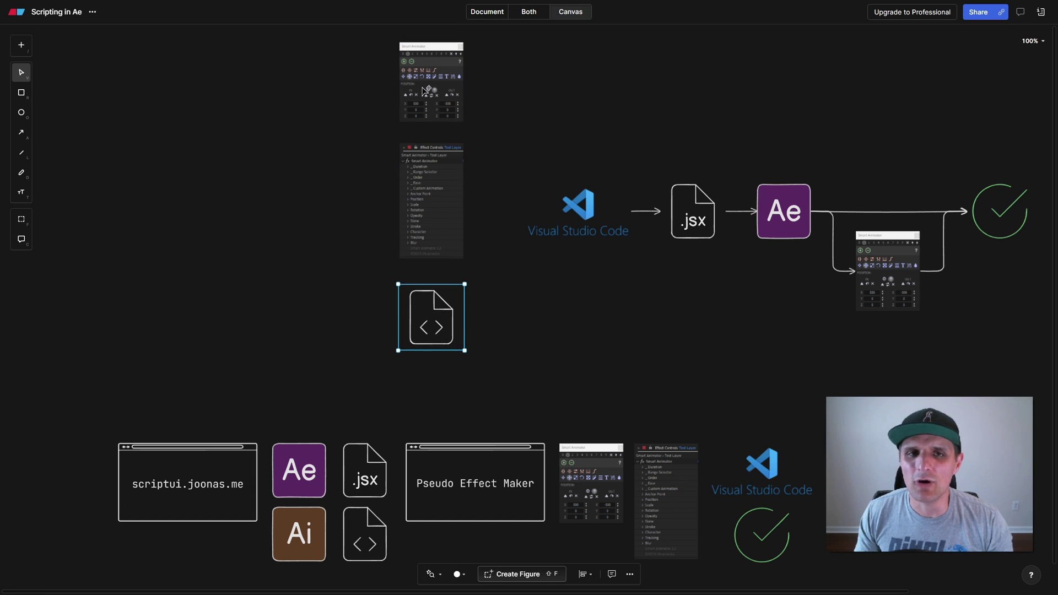
click(517, 269)
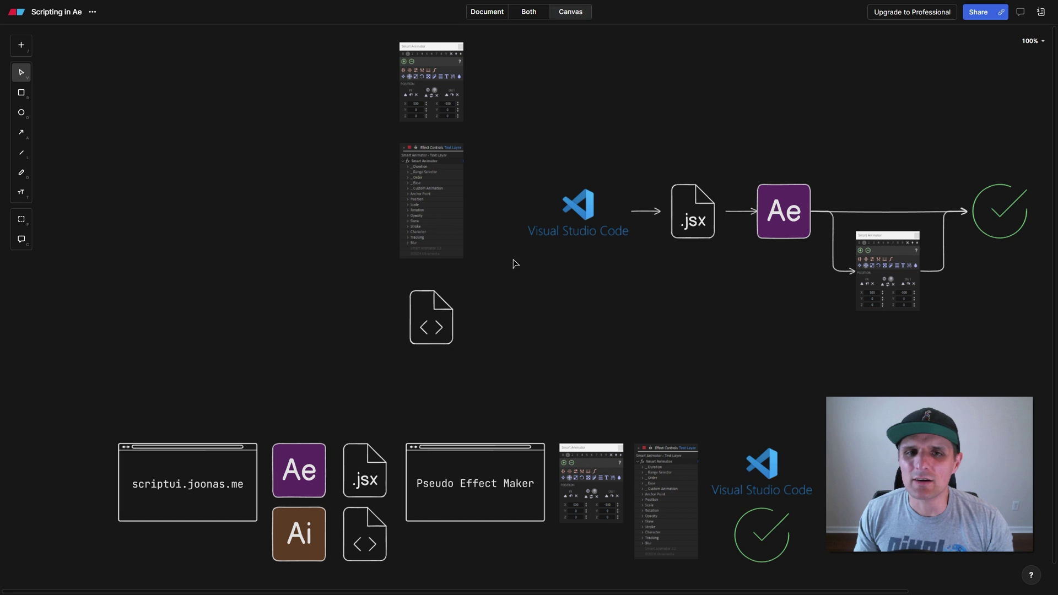
click(593, 221)
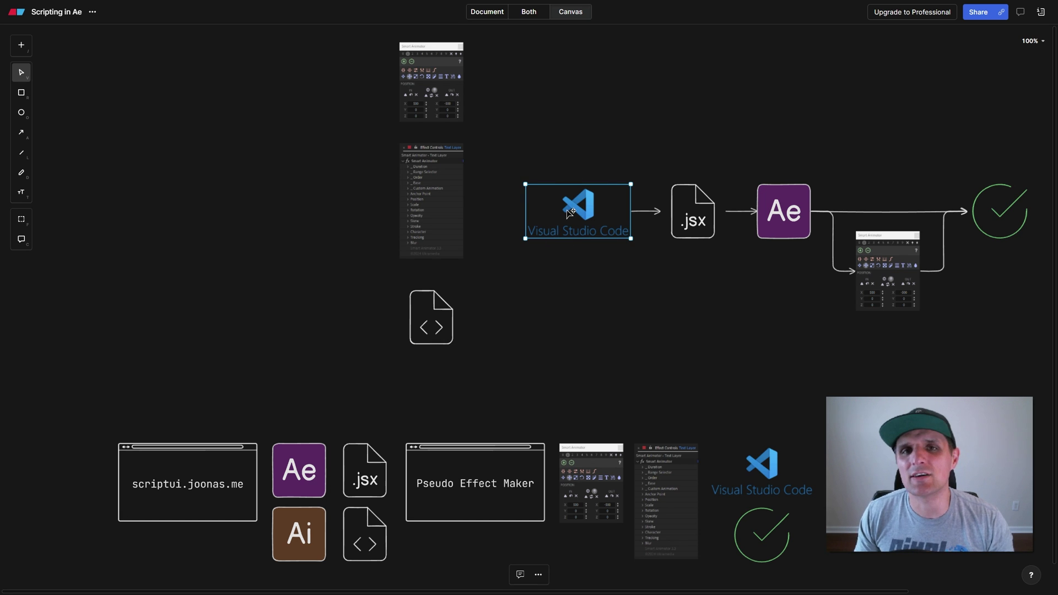
click(700, 223)
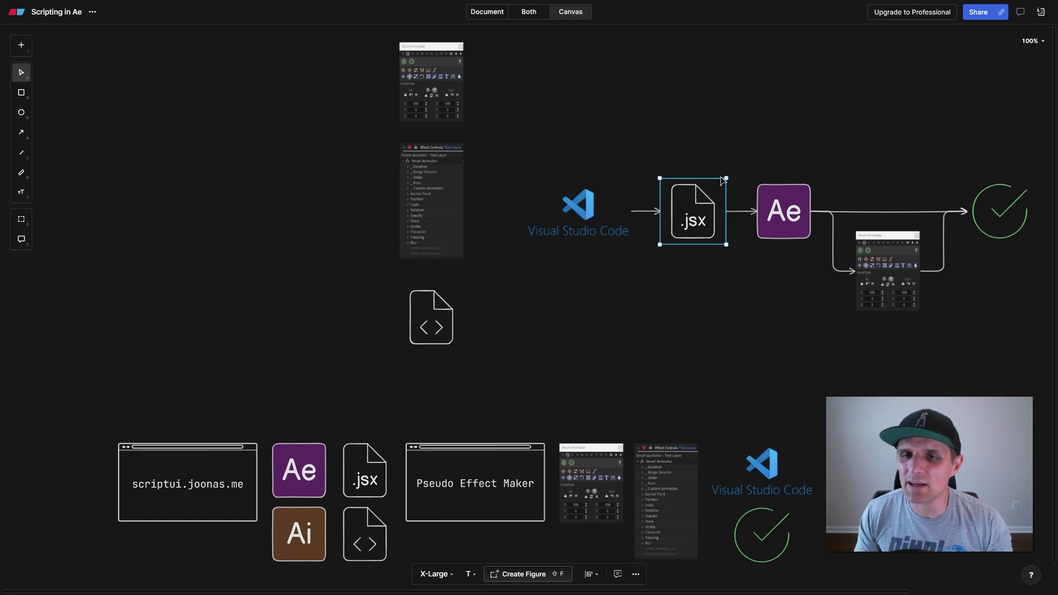
click(460, 88)
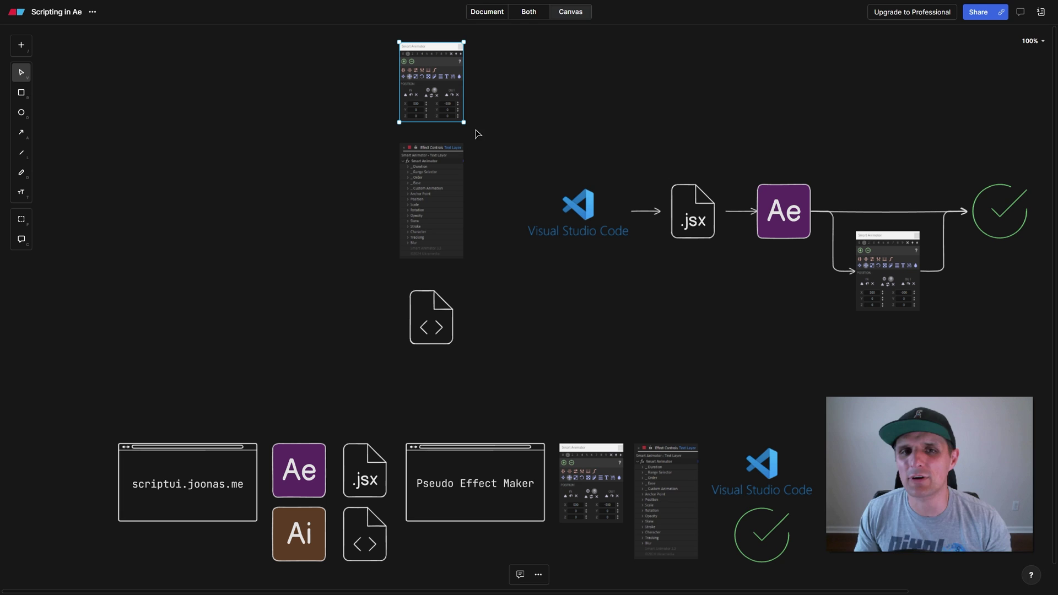
click(442, 188)
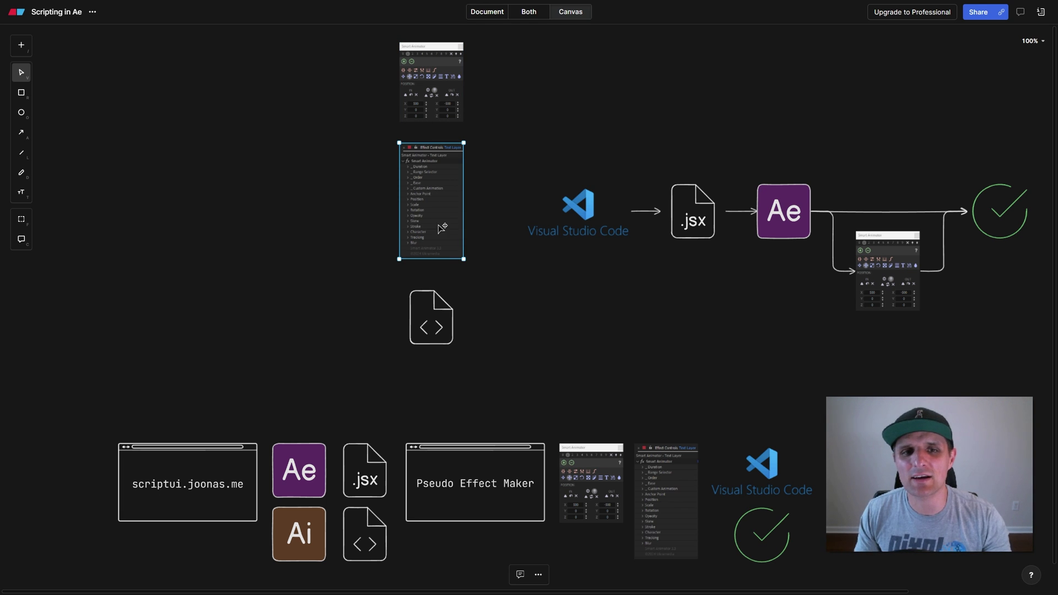
click(439, 296)
click(586, 206)
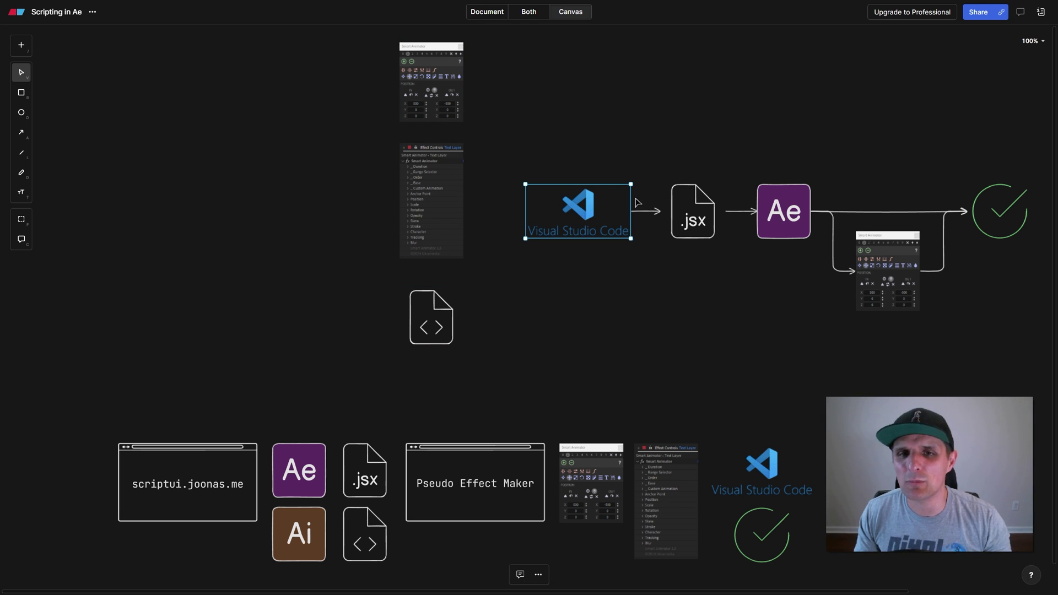
click(691, 230)
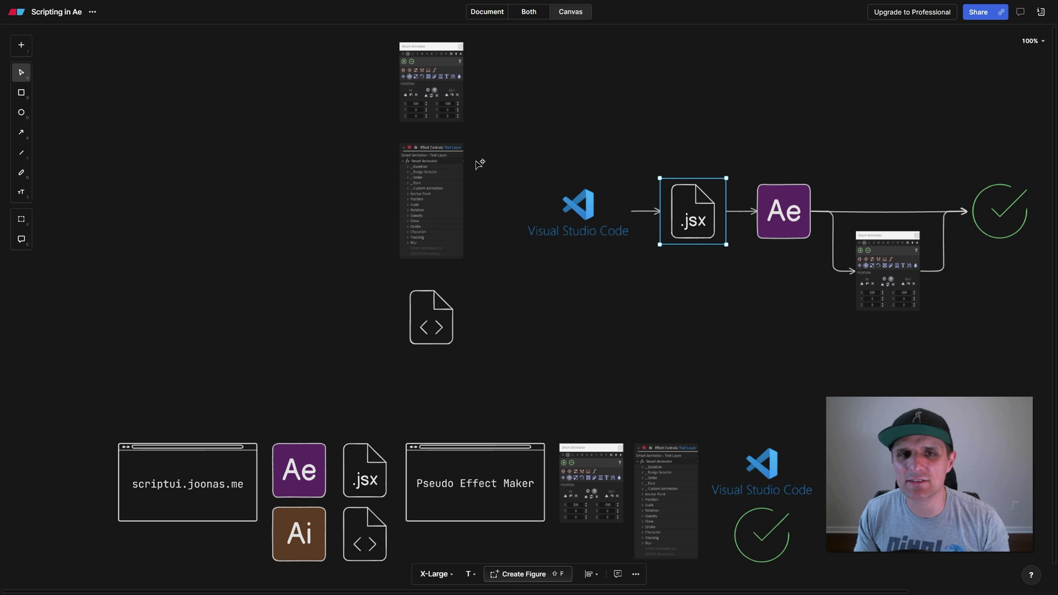
click(437, 101)
key(a)
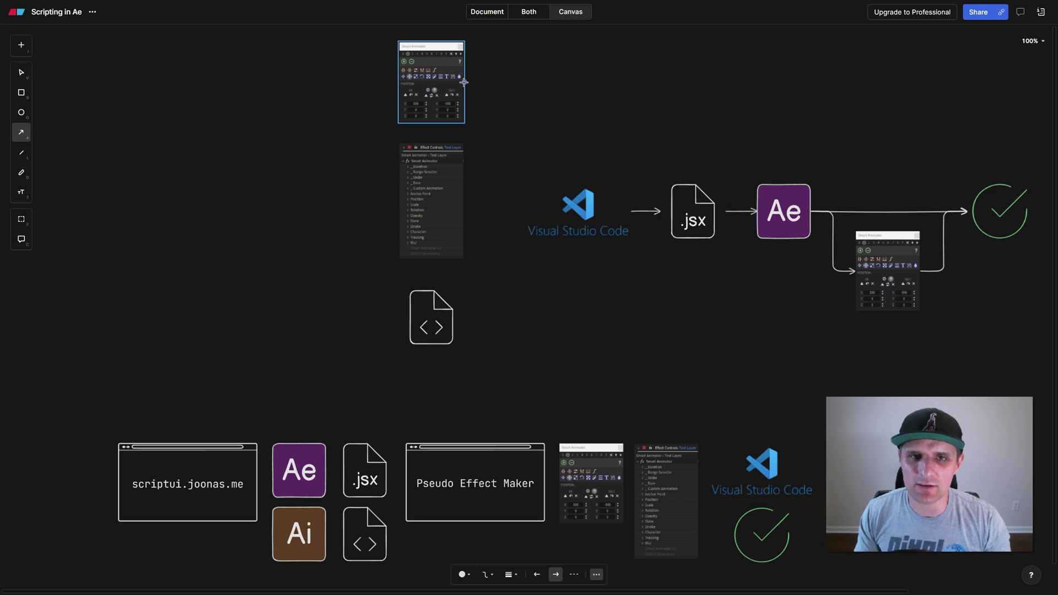
Step: Arrow the Smart Animator and code-file images into Visual Studio Code, straightening the Effect Controls arrow
drag(464, 82, 524, 211)
click(432, 197)
key(a)
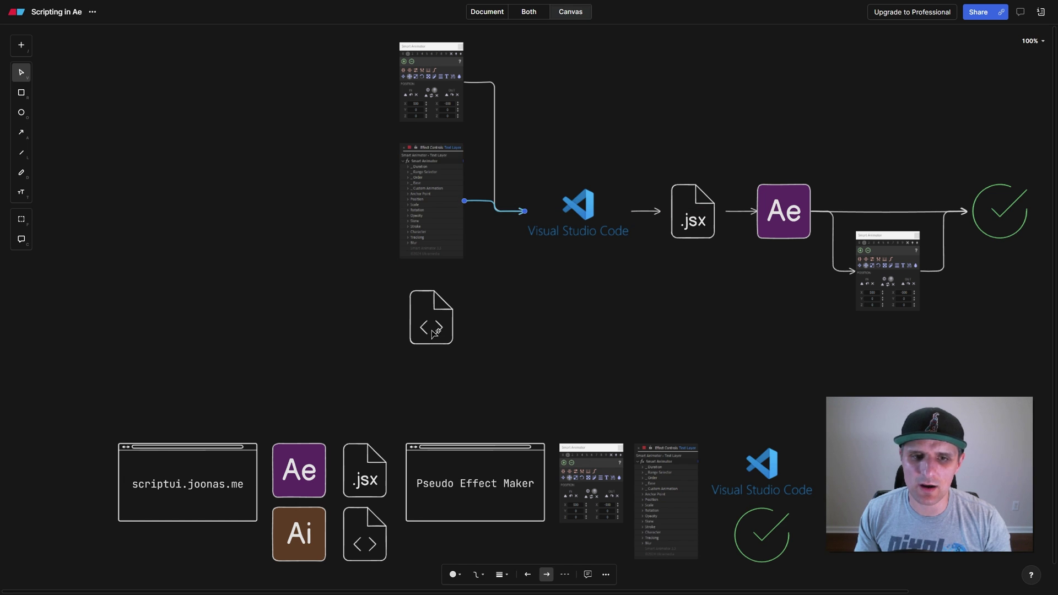
drag(461, 318, 522, 211)
key(v)
drag(439, 202, 440, 213)
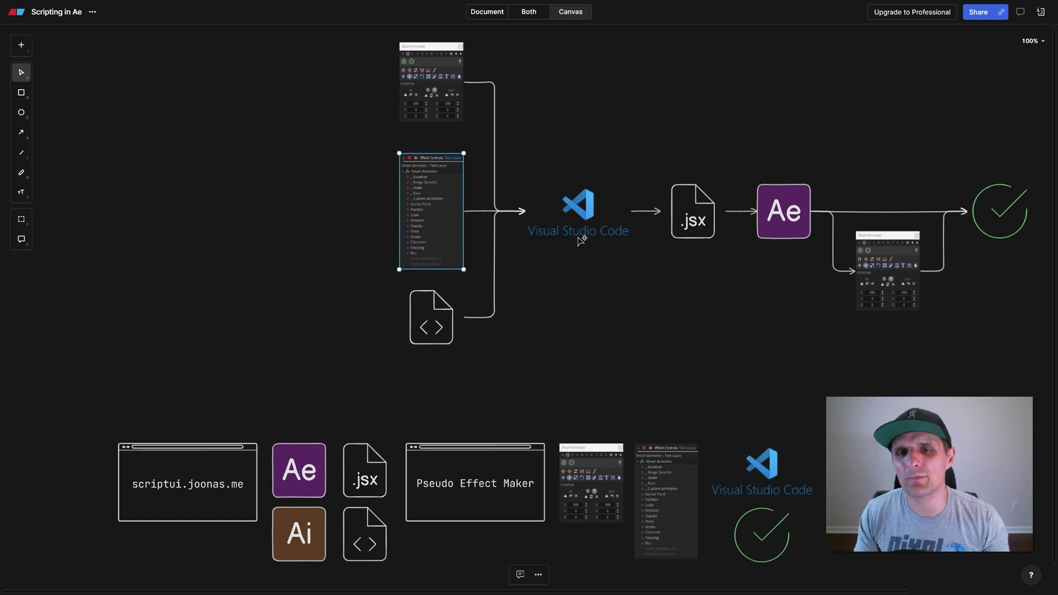
Step: Select the Smart Animator screenshot and the Visual Studio Code element in turn
click(429, 112)
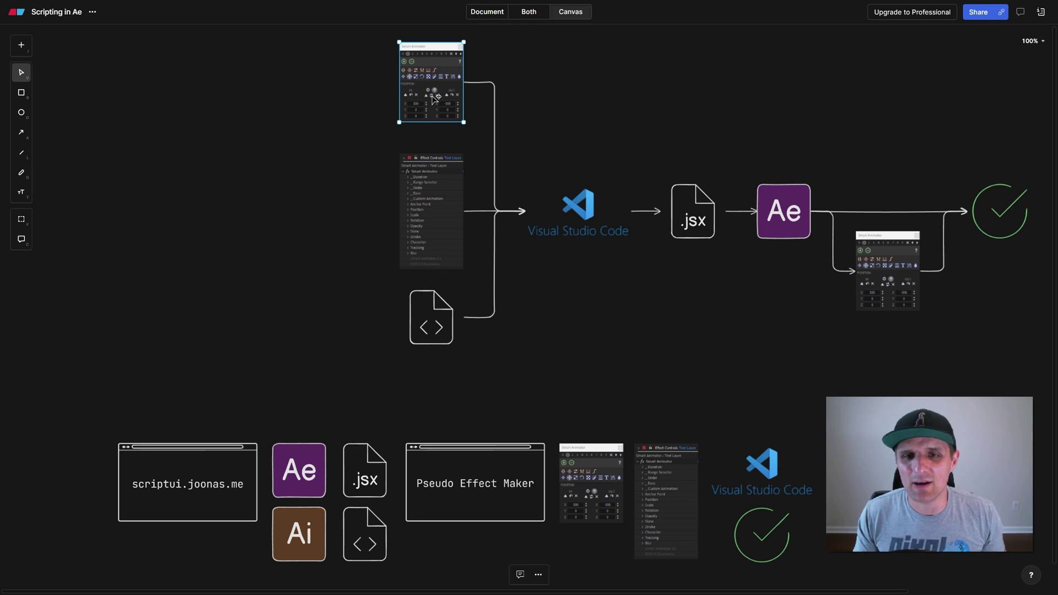
click(597, 226)
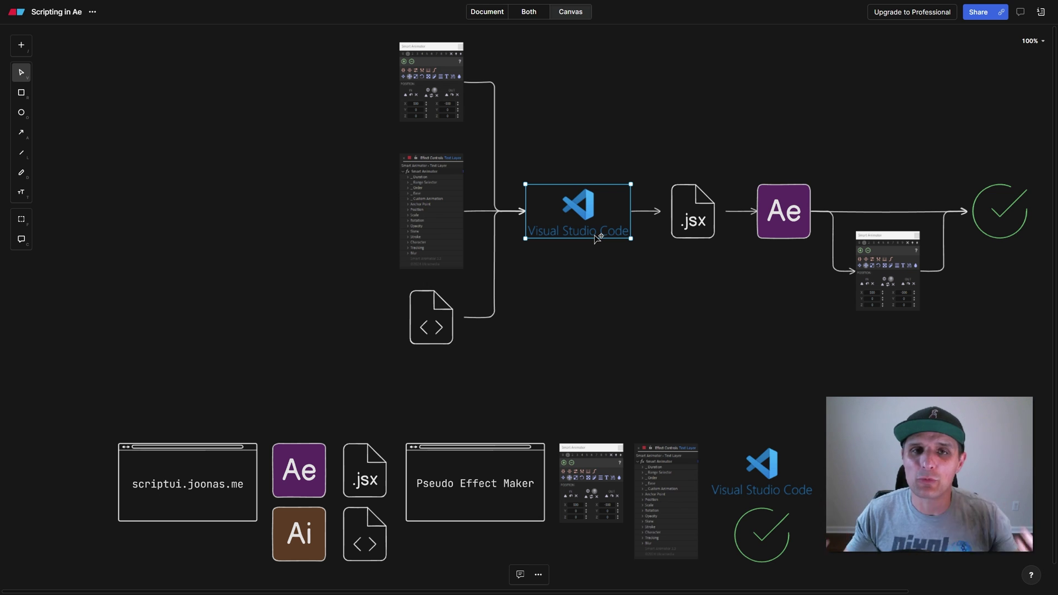
click(450, 114)
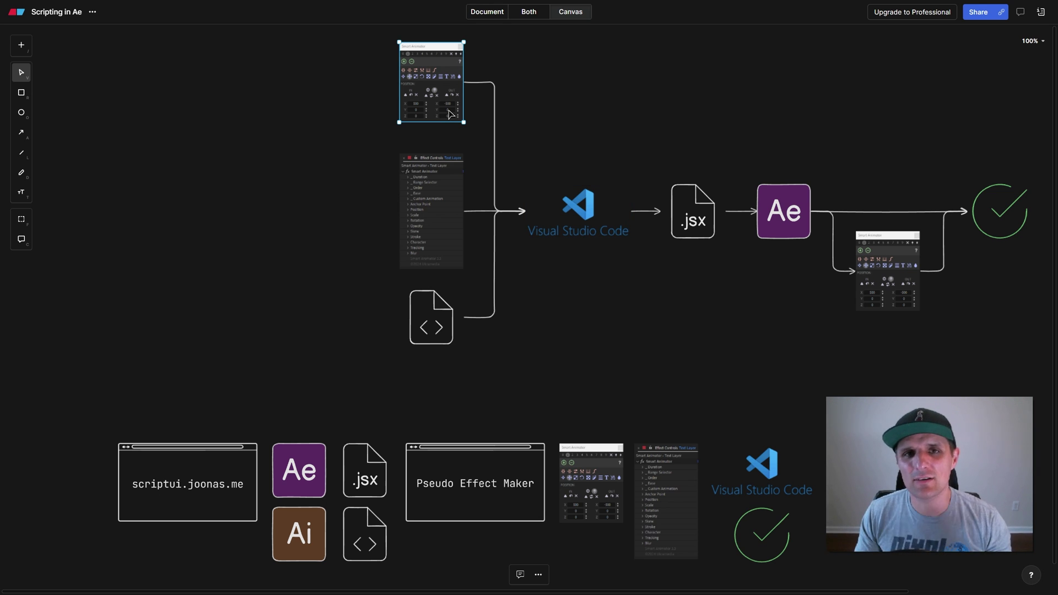
click(553, 210)
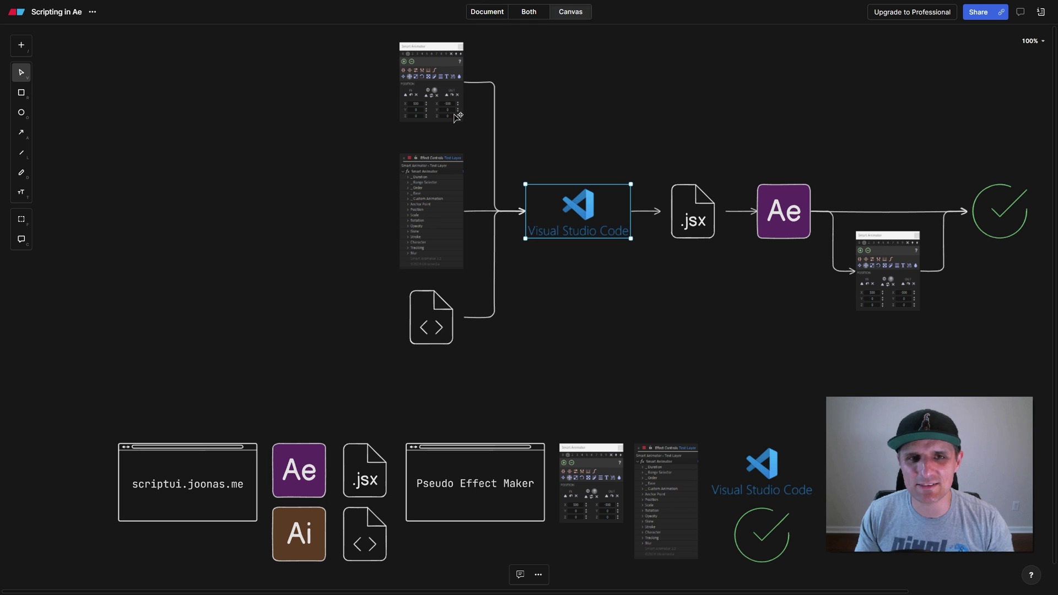
Step: Copy the scriptui.joonas.me box to the top-left and connect it to Smart Animator with an arrow
drag(231, 480, 323, 62)
key(Up)
key(Up)
key(Up)
key(Up)
key(Up)
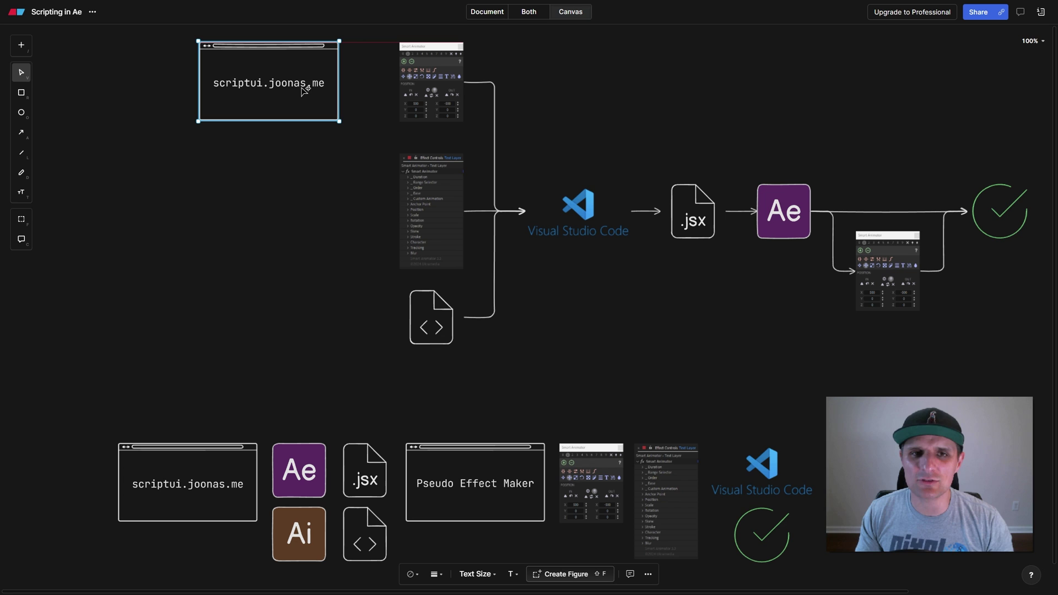
key(Left)
key(Left)
key(Left)
key(Left)
key(a)
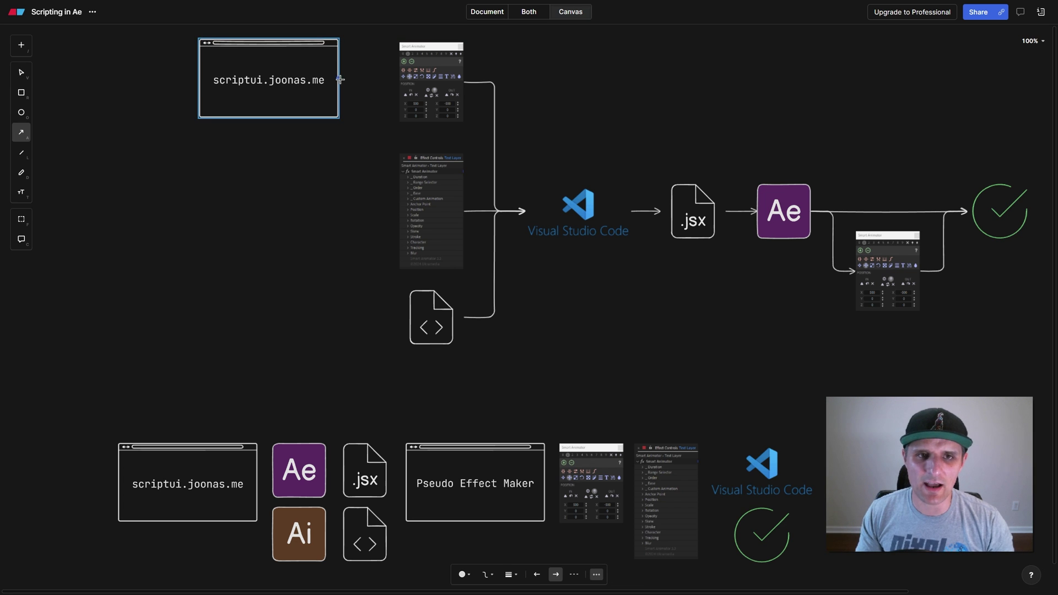
drag(349, 79, 400, 82)
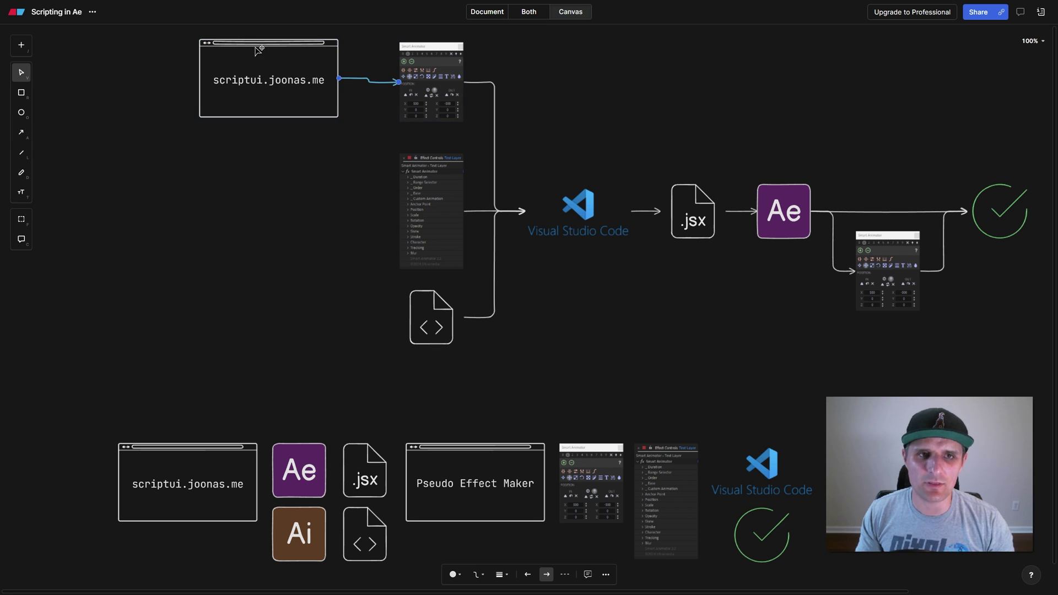
drag(263, 46, 278, 50)
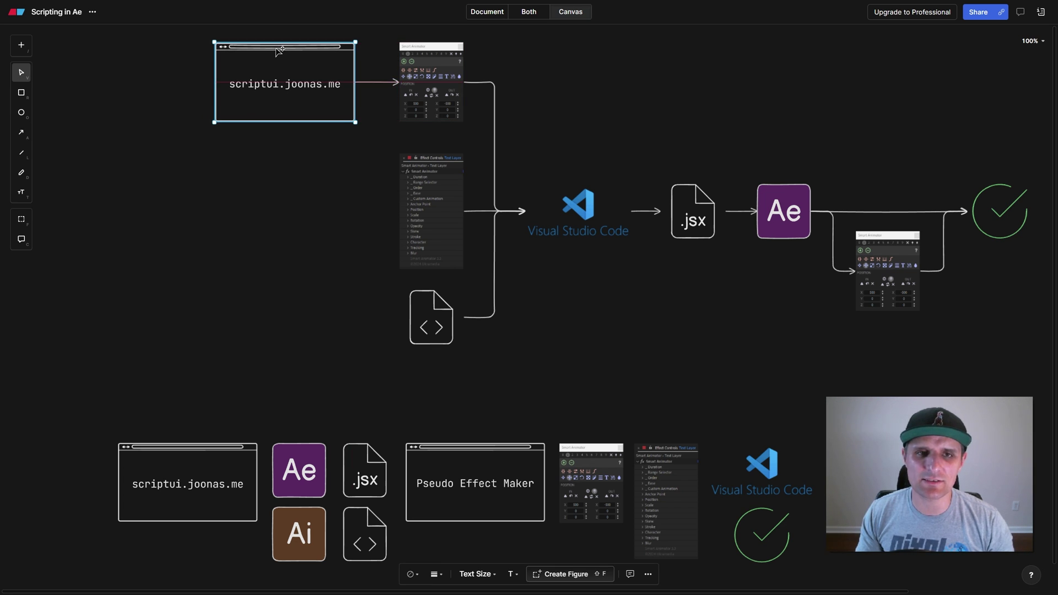
click(429, 96)
key(alt+Tab)
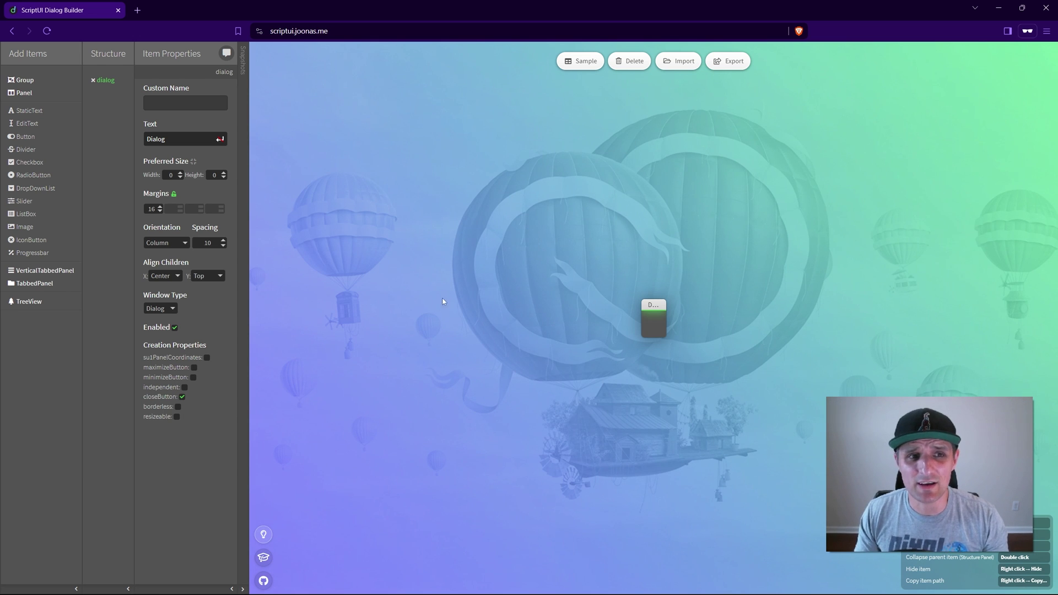
Step: Add group1 with StaticText, EditText, Button, Divider, Checkbox, RadioButton, DropDownList, Slider, ListBox and Image
click(325, 35)
click(441, 233)
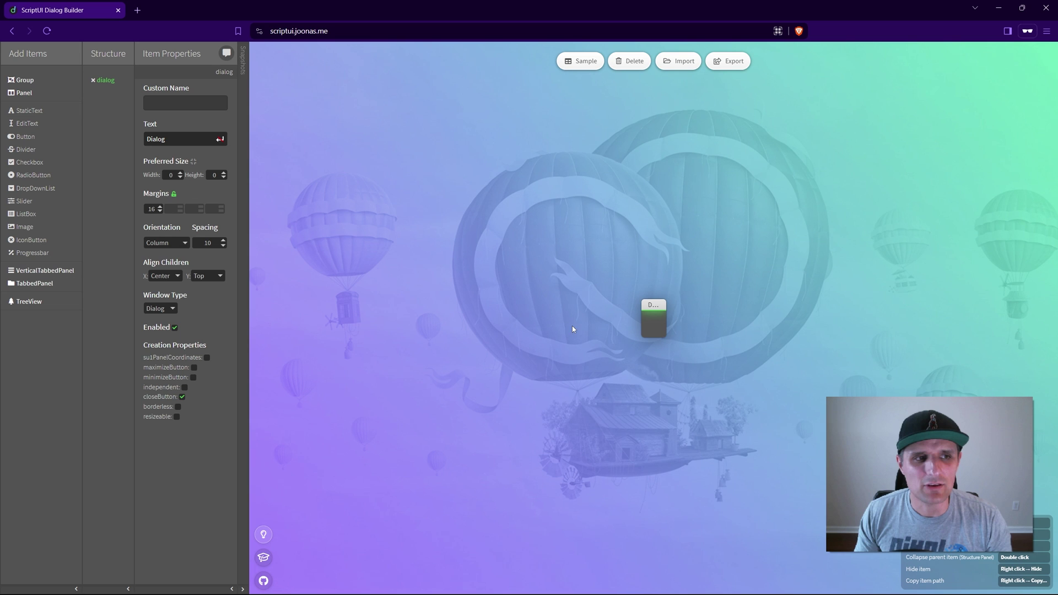
click(25, 80)
click(45, 110)
click(38, 124)
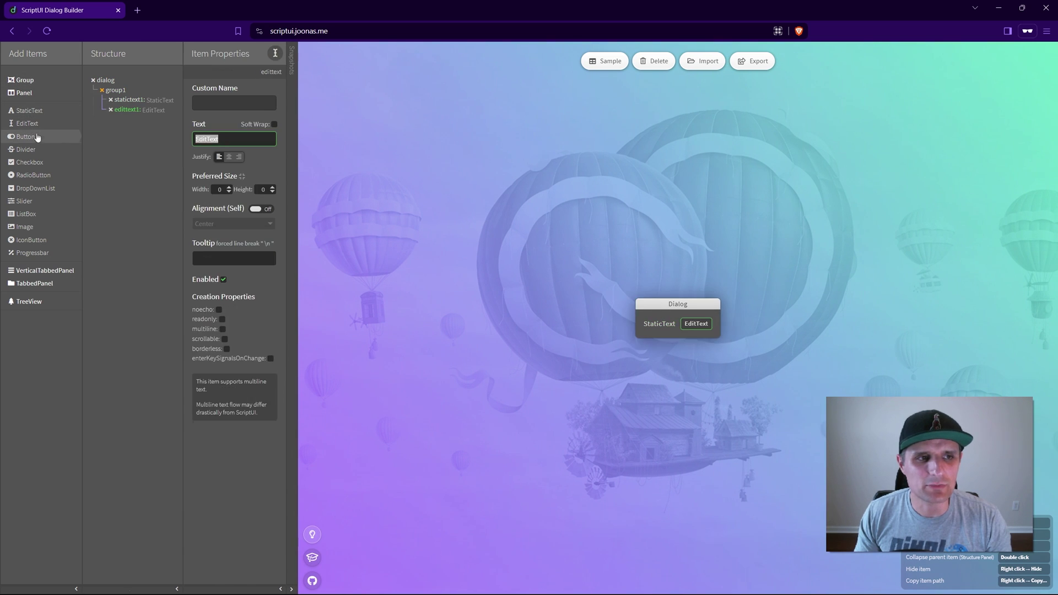
click(36, 137)
click(36, 150)
click(33, 162)
click(34, 175)
click(36, 188)
click(36, 201)
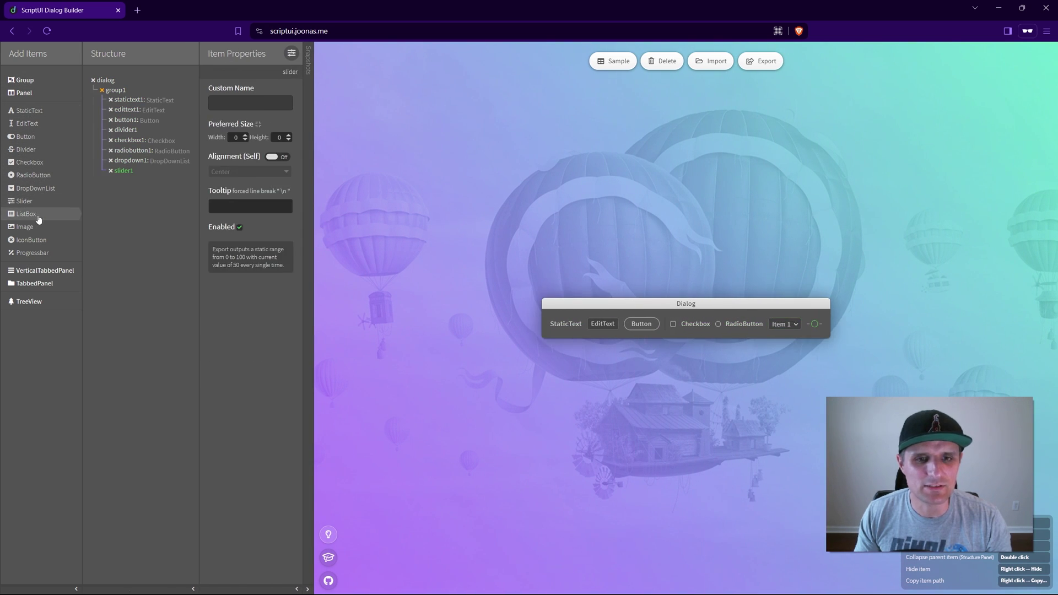
click(39, 214)
click(33, 227)
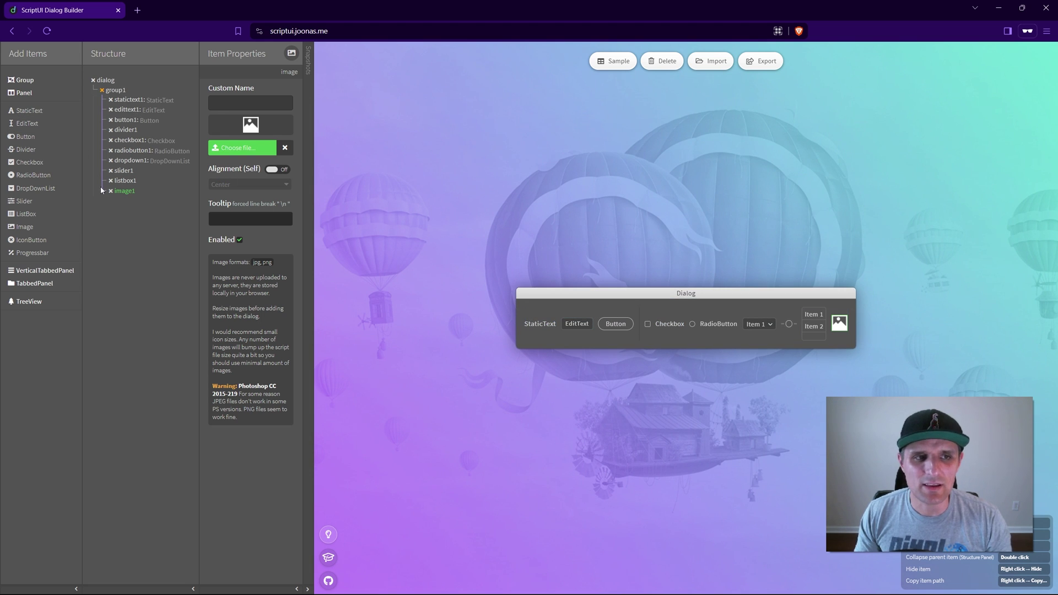
Step: In Structure, move edittext1 below divider1 and inspect dropdown1's list items
click(117, 90)
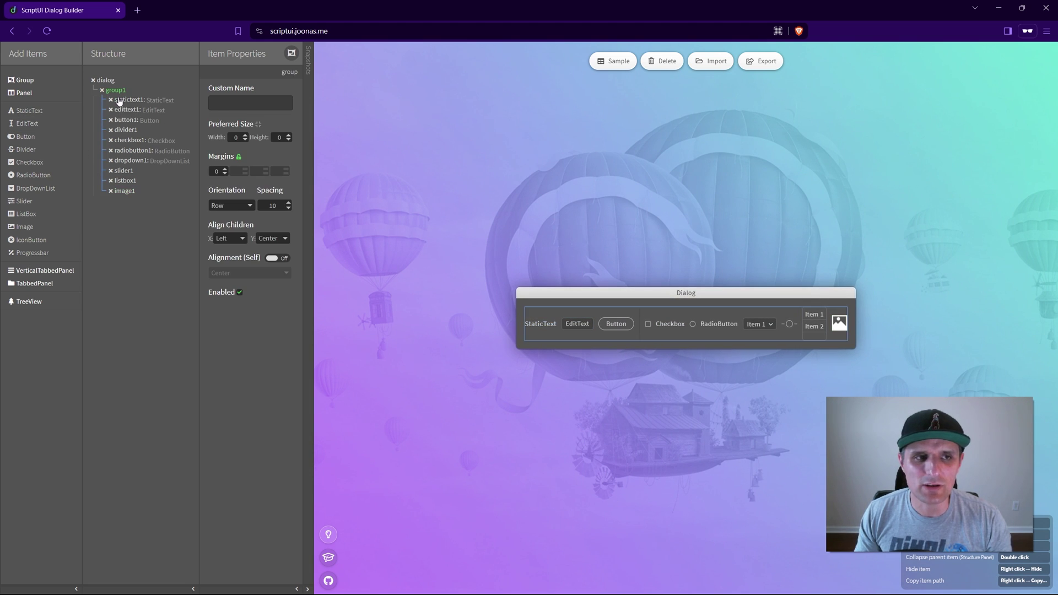
mouse_move(134, 110)
mouse_down()
mouse_move(132, 135)
mouse_move(130, 118)
mouse_up()
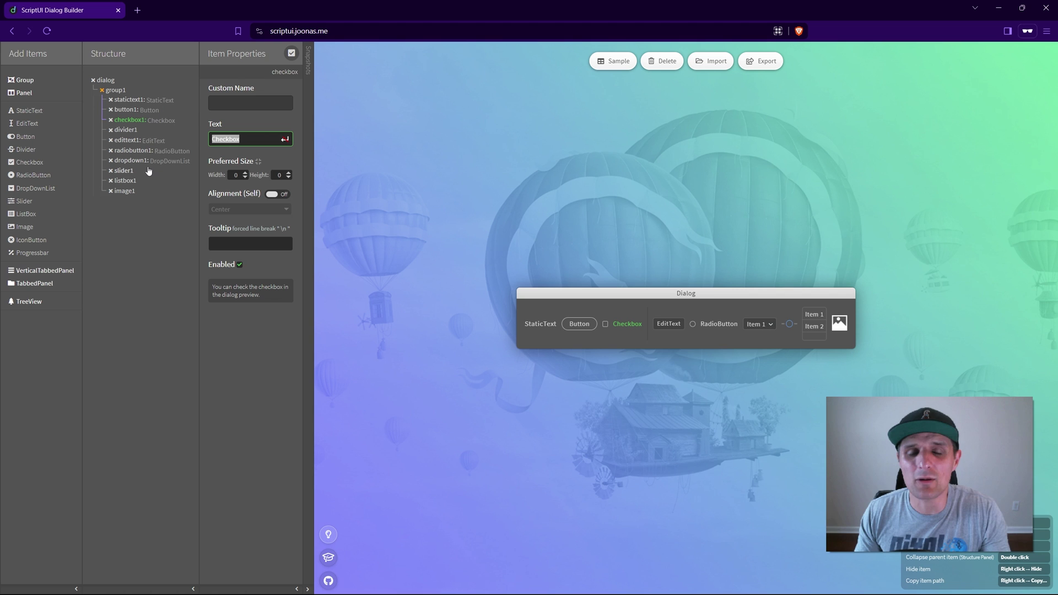
click(132, 161)
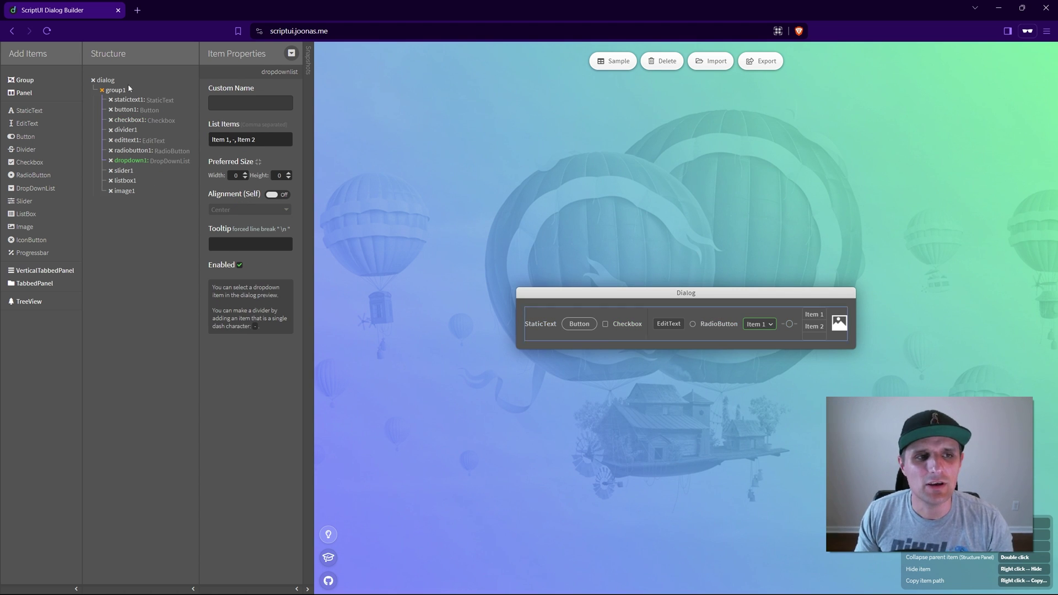
Step: Add group2 to the dialog with a DropDownList, dividers, an Image, a RadioButton and an EditText
click(106, 80)
click(24, 80)
click(35, 188)
double_click(26, 149)
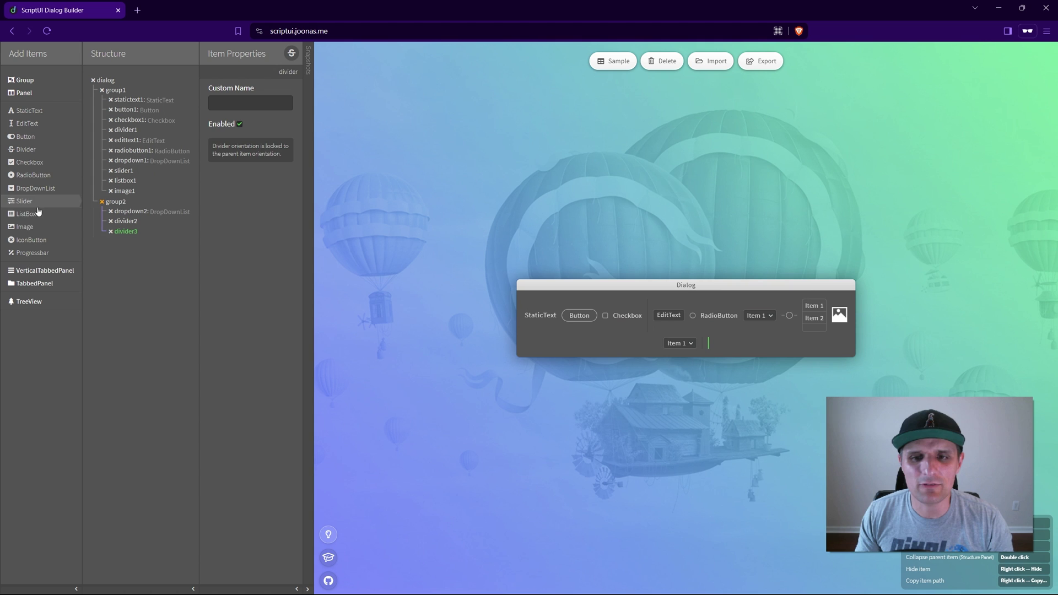
click(25, 226)
click(33, 175)
click(26, 149)
click(27, 123)
Step: Set group2's Orientation to Column
click(115, 202)
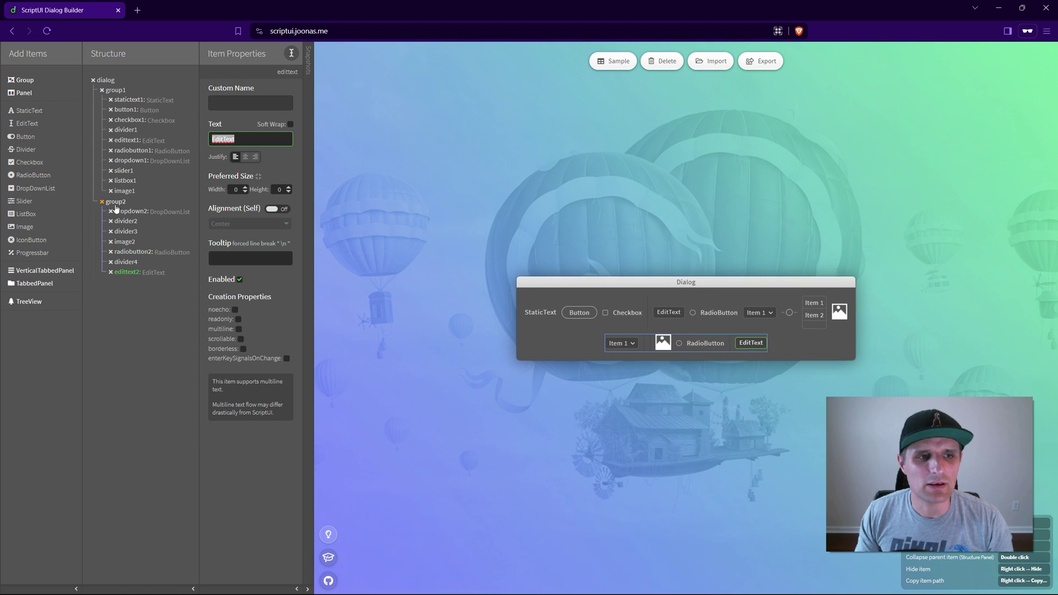
click(247, 209)
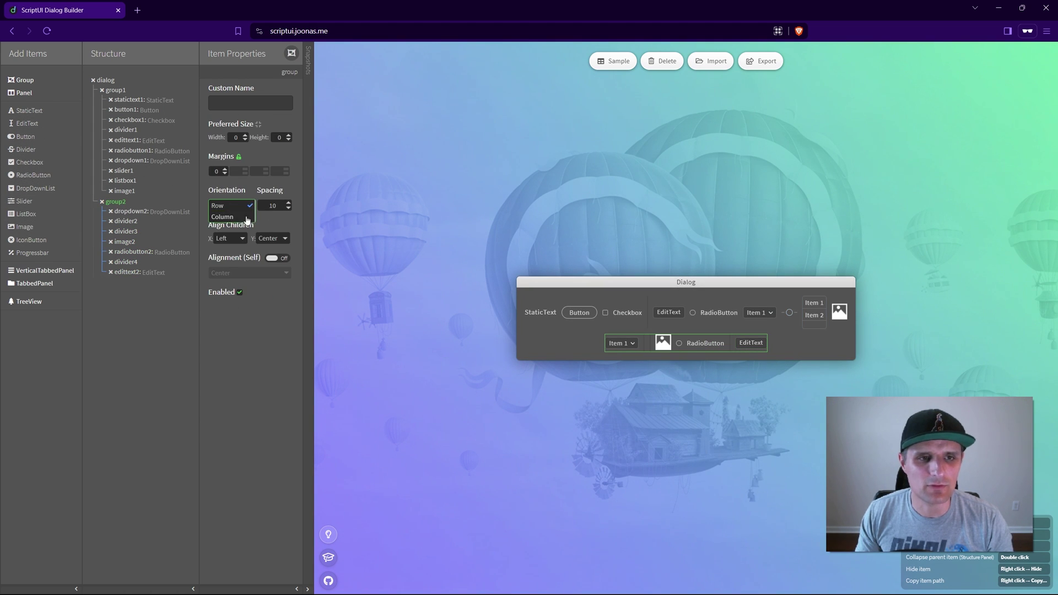
click(242, 219)
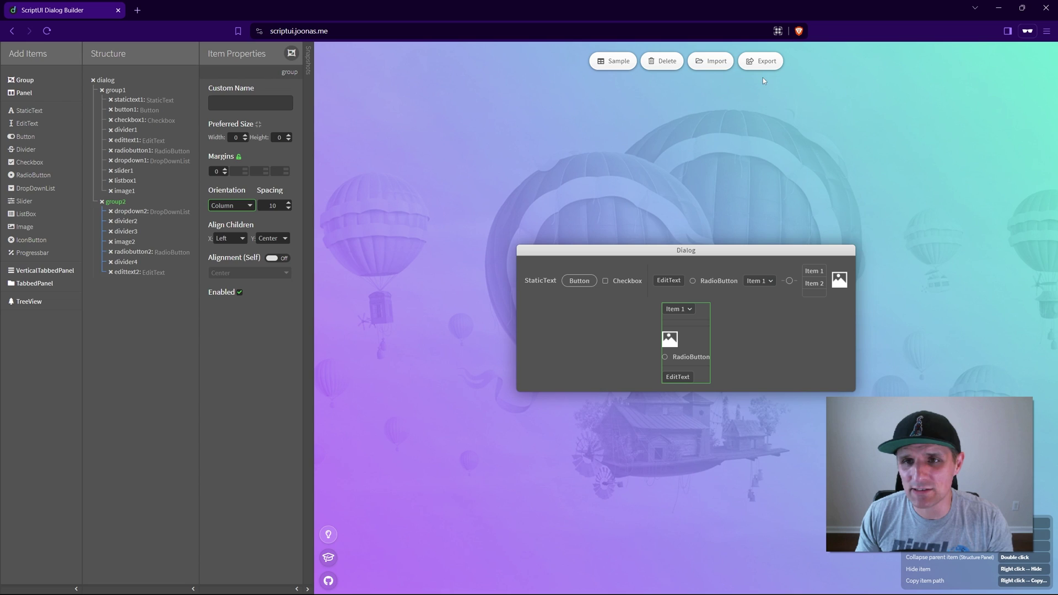
Step: Review the Export code, enable 'Dockable panel in After Effects', and copy the generated code
click(762, 61)
scroll(496, 148, down, 2)
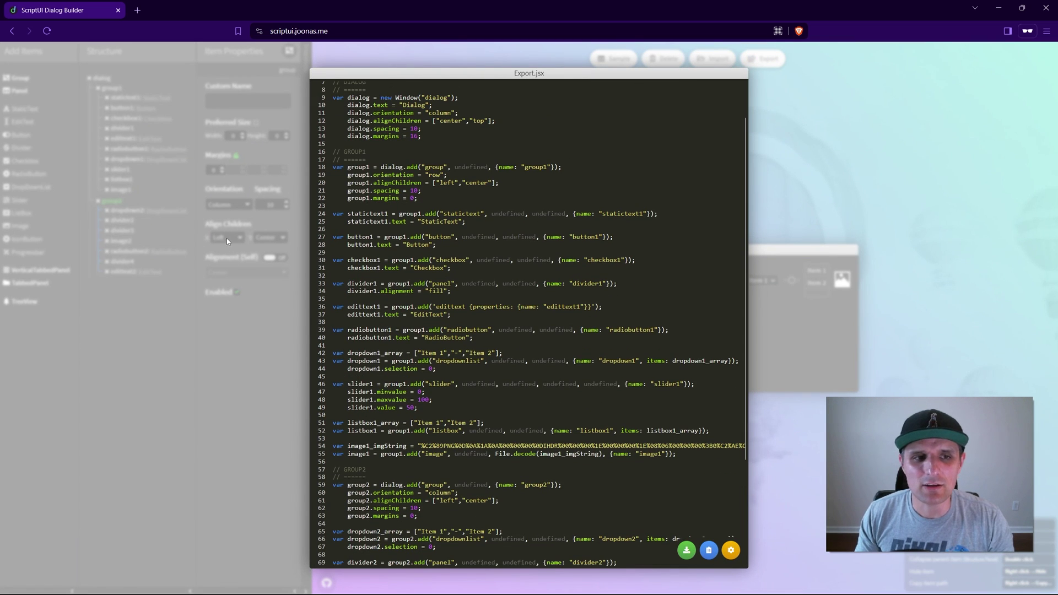
scroll(516, 438, down, 5)
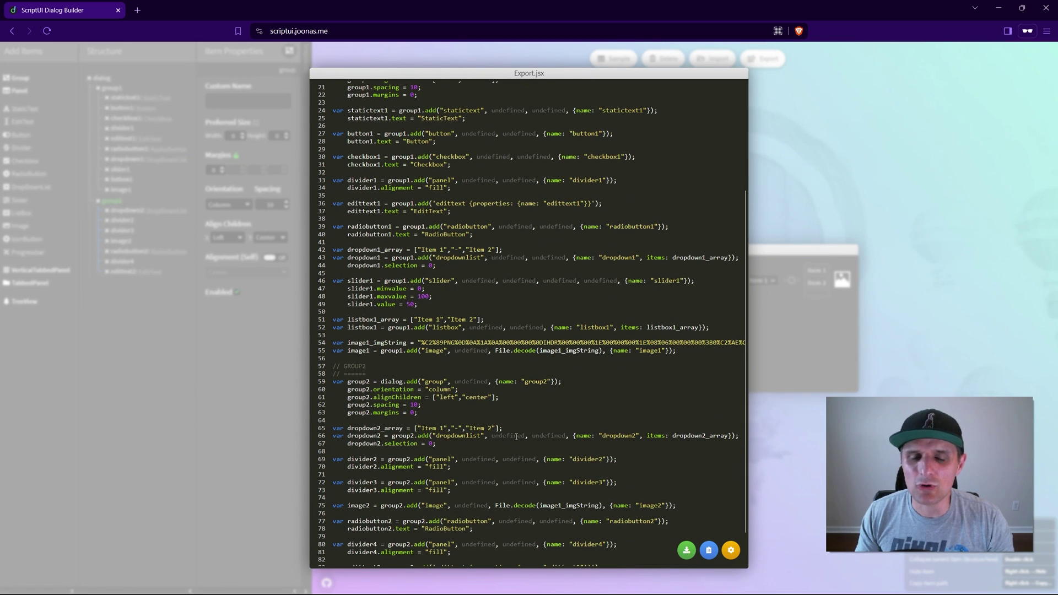
scroll(516, 436, down, 2)
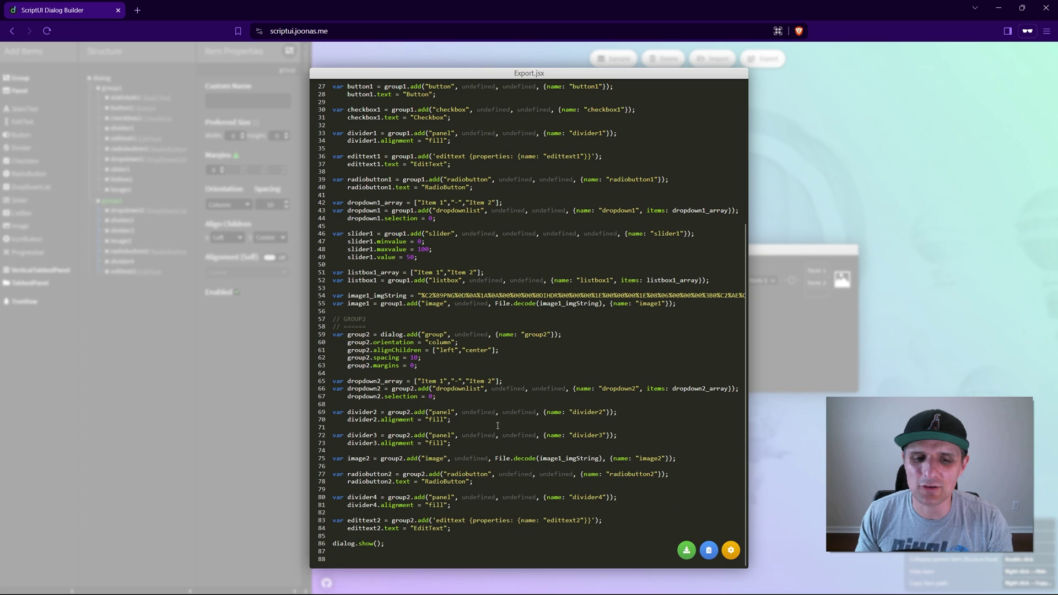
scroll(484, 445, up, 6)
scroll(484, 444, up, 3)
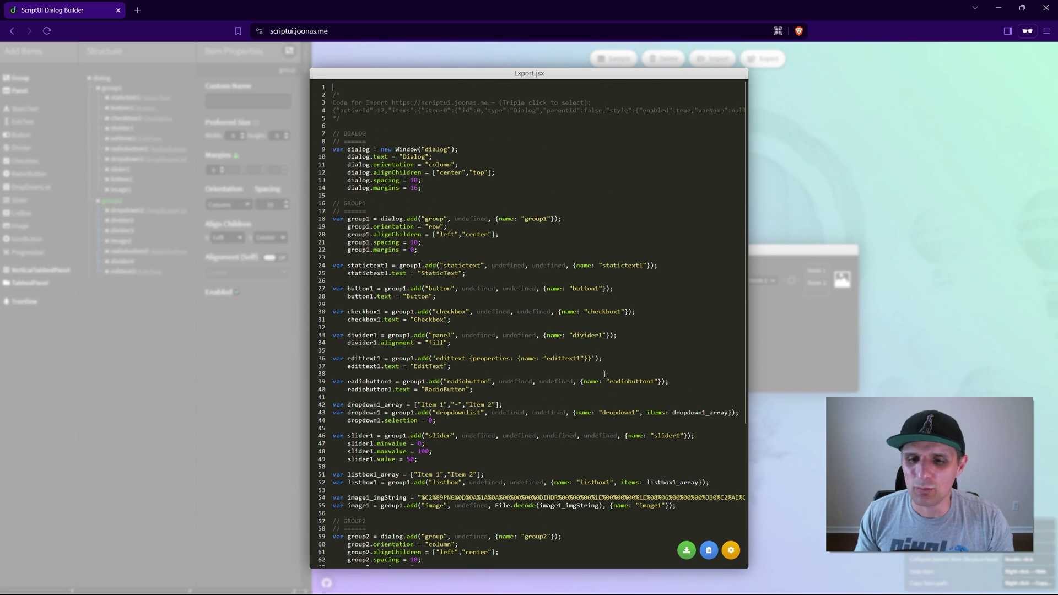
click(731, 550)
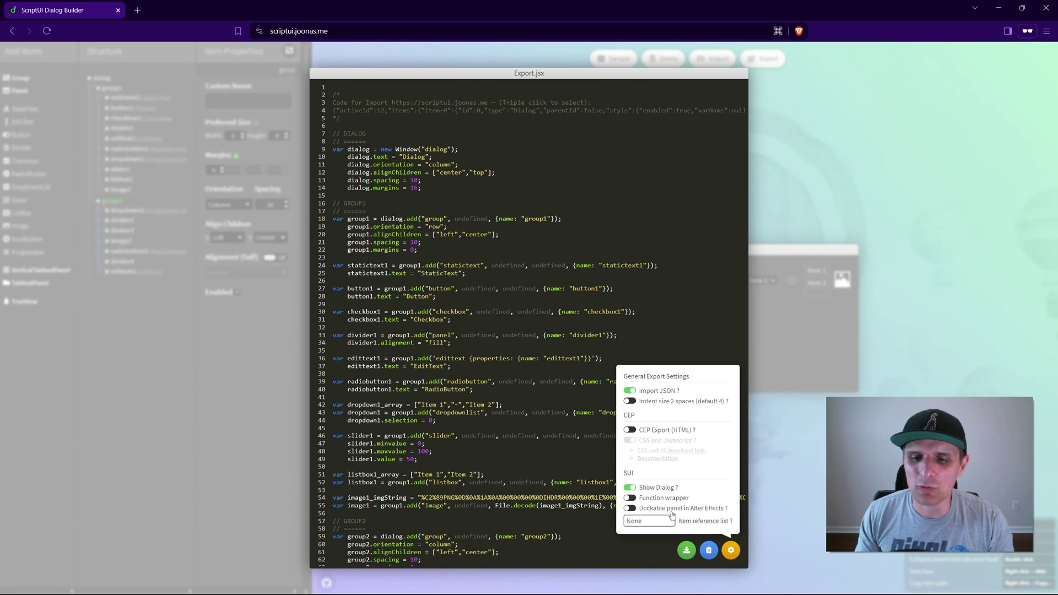
click(630, 508)
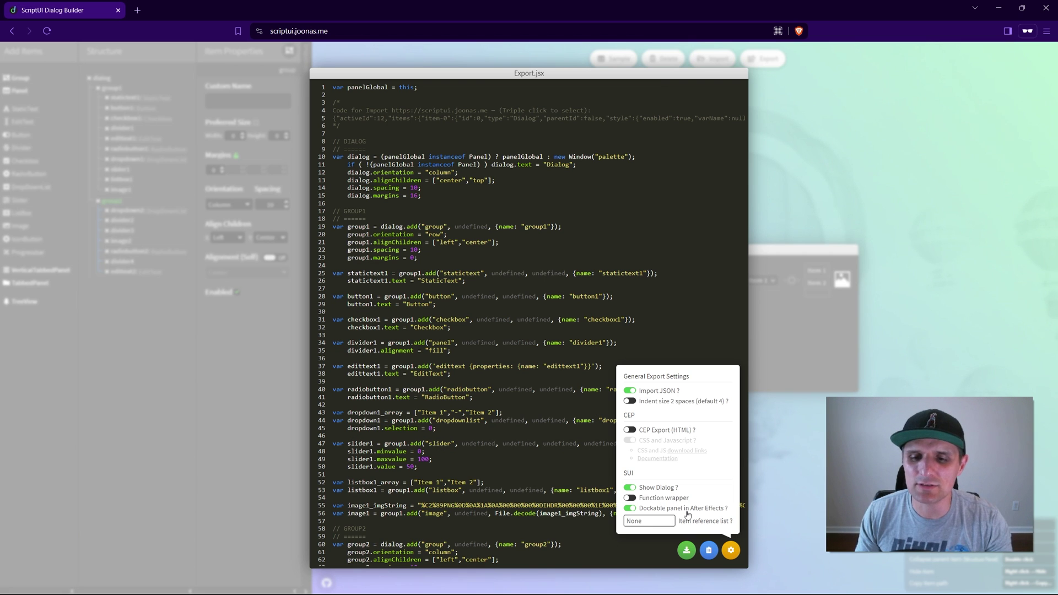
click(710, 551)
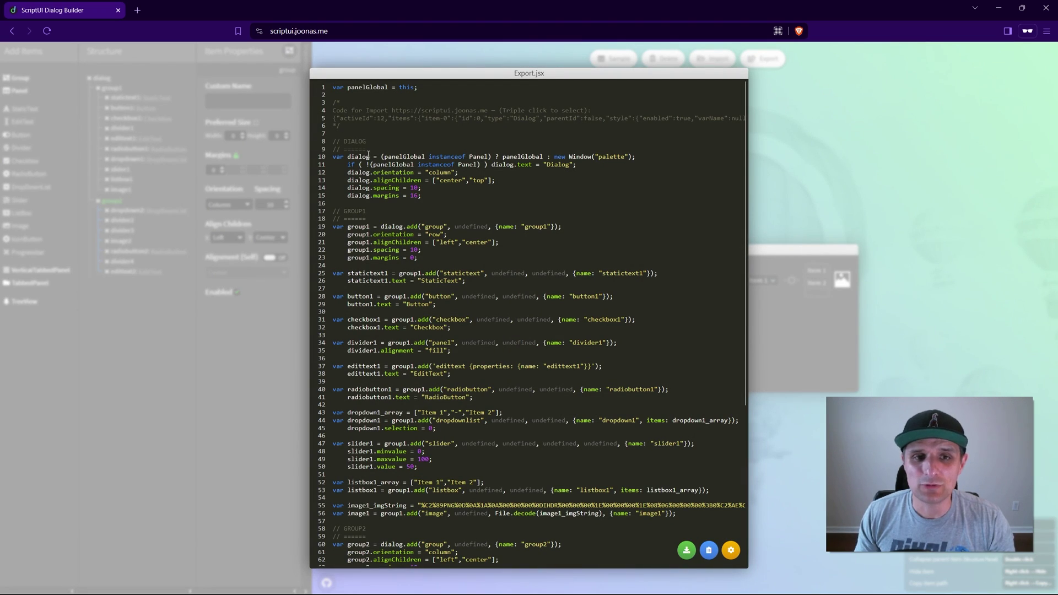
Step: Paste the exported code into a new VS Code file, then return to the Eraser diagram
drag(369, 155, 497, 424)
key(alt+Tab)
key(ctrl+v)
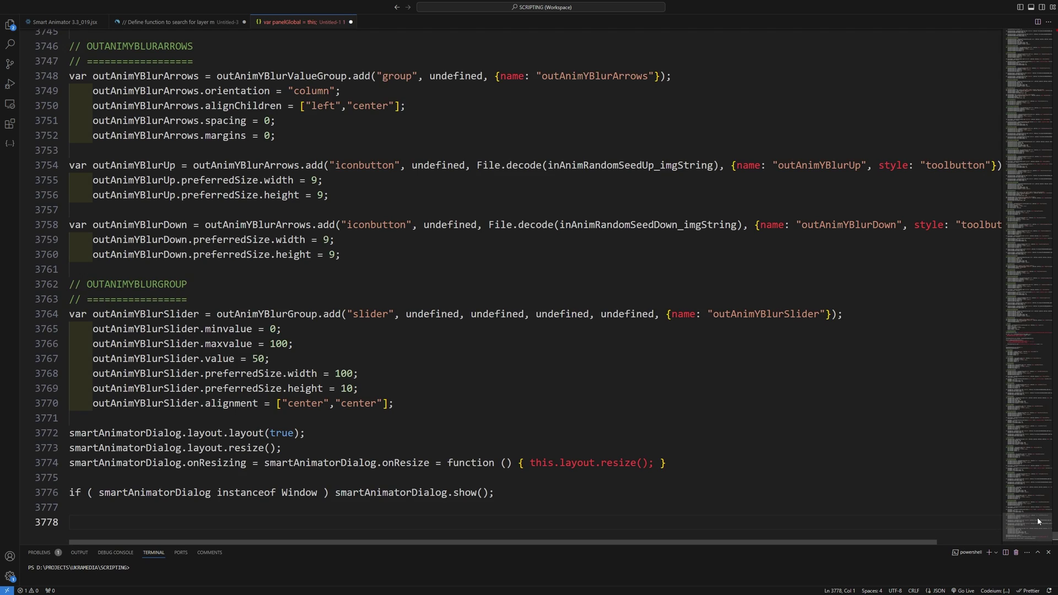
scroll(1038, 522, up, 5)
key(alt+Tab)
click(432, 223)
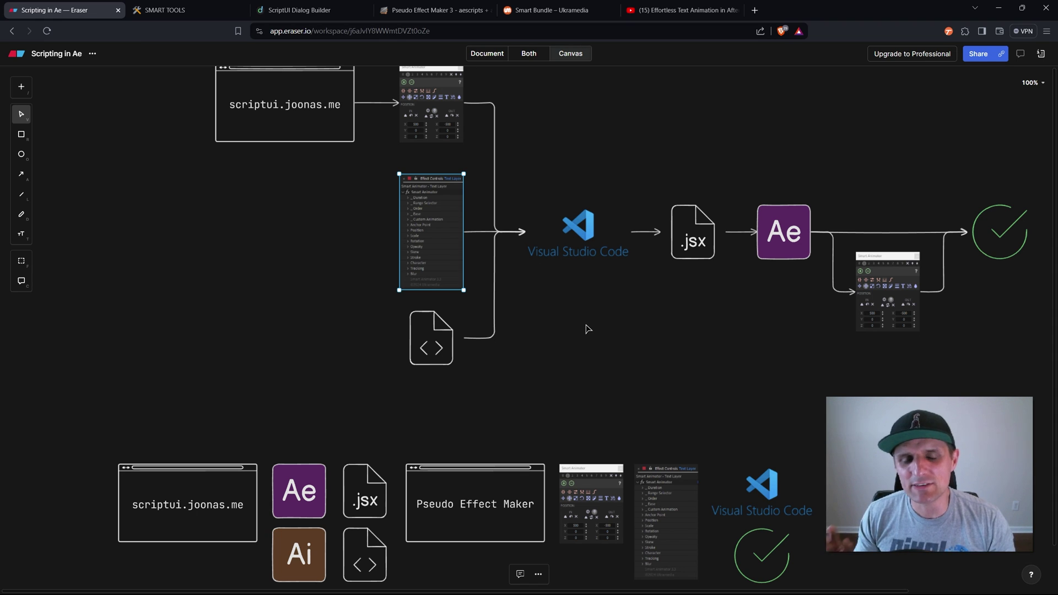
Step: Duplicate the Pseudo Effect Maker box beside Effect Controls and arrow it into that image
drag(513, 483, 304, 220)
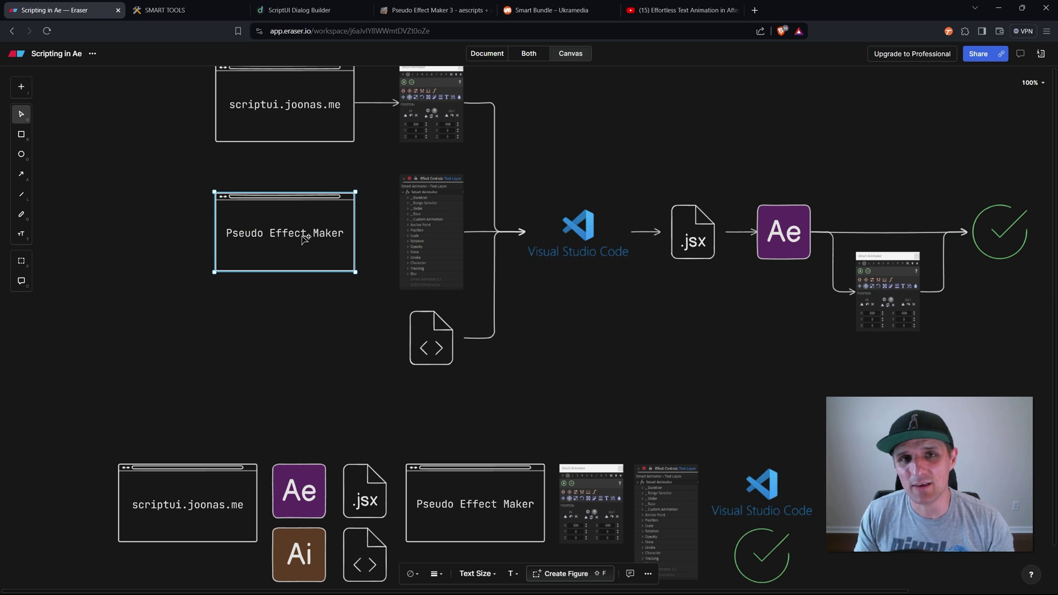
key(a)
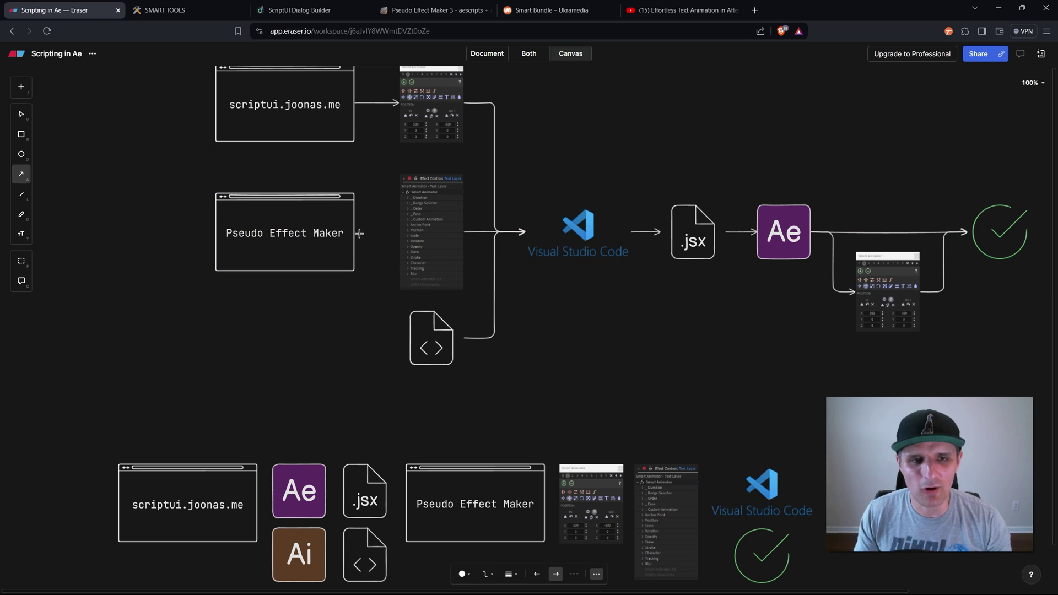
drag(380, 232, 403, 243)
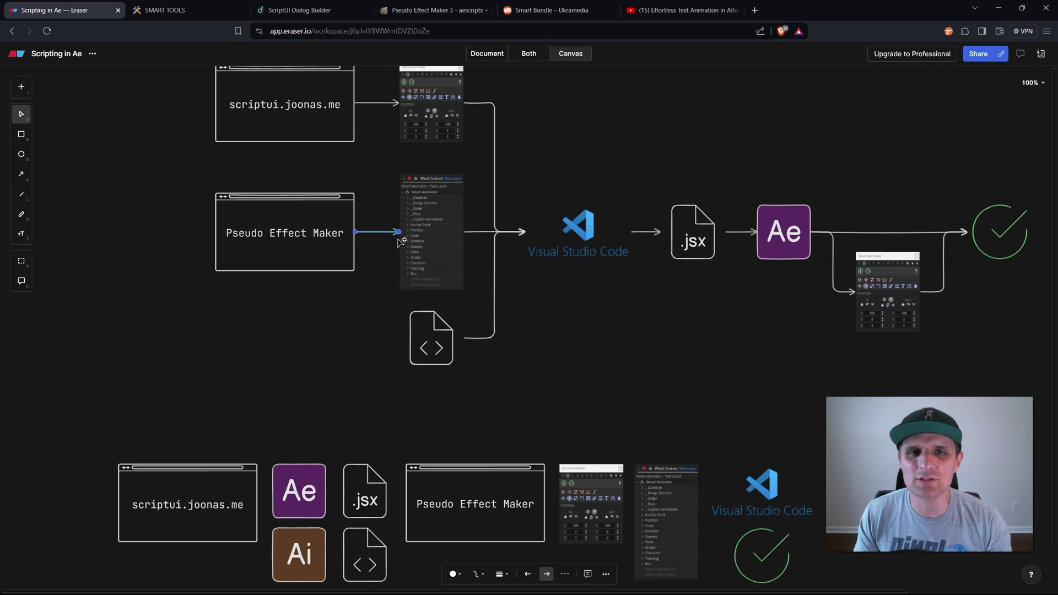
click(318, 244)
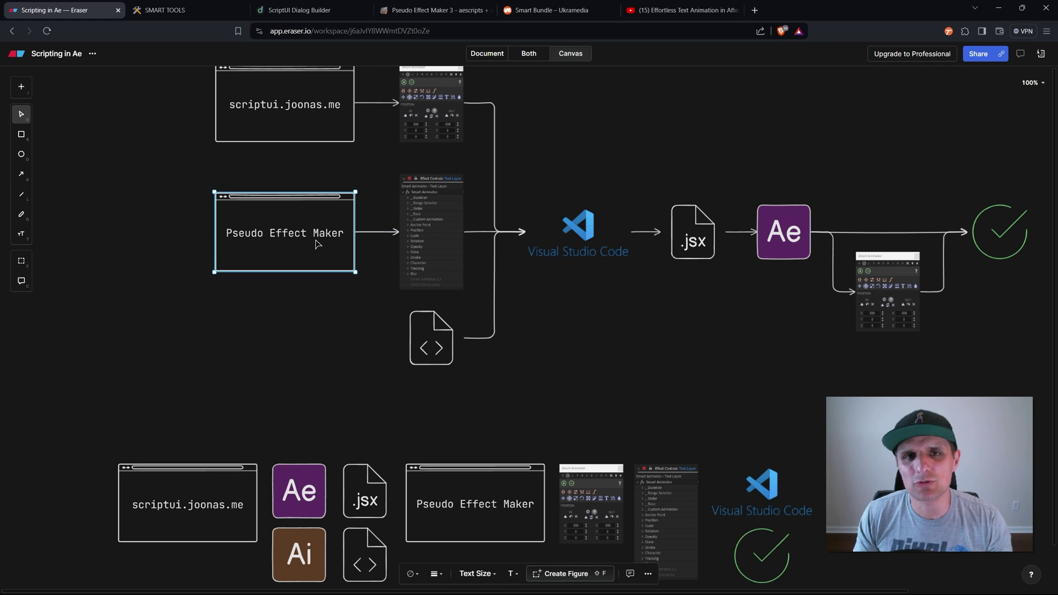
Step: Open the Pseudo Effect Maker 3 product page and highlight its $17.99 price
click(442, 12)
drag(629, 272, 593, 270)
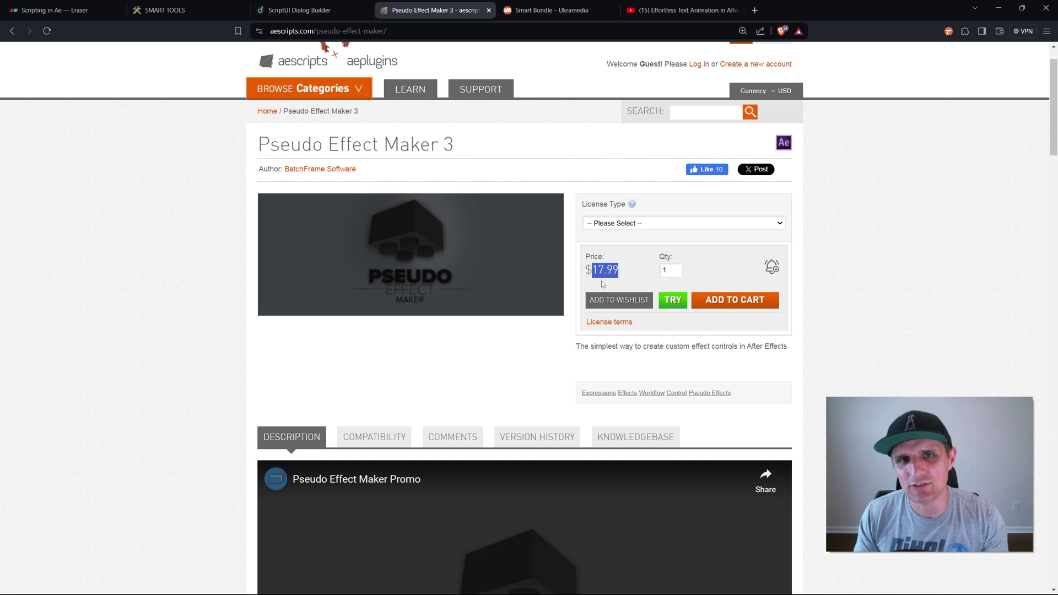
scroll(604, 293, down, 17)
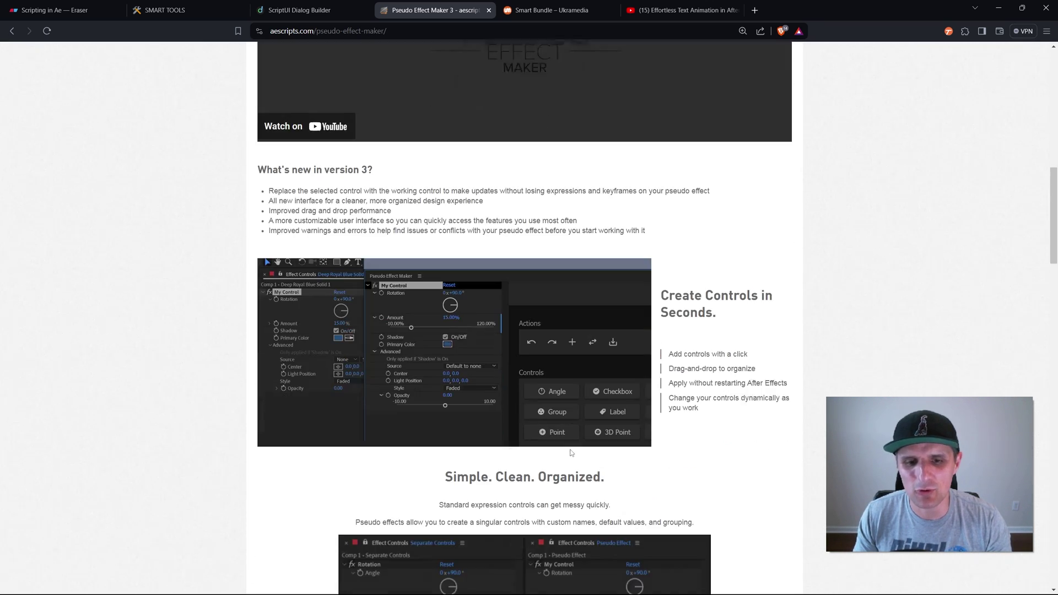
scroll(507, 417, up, 3)
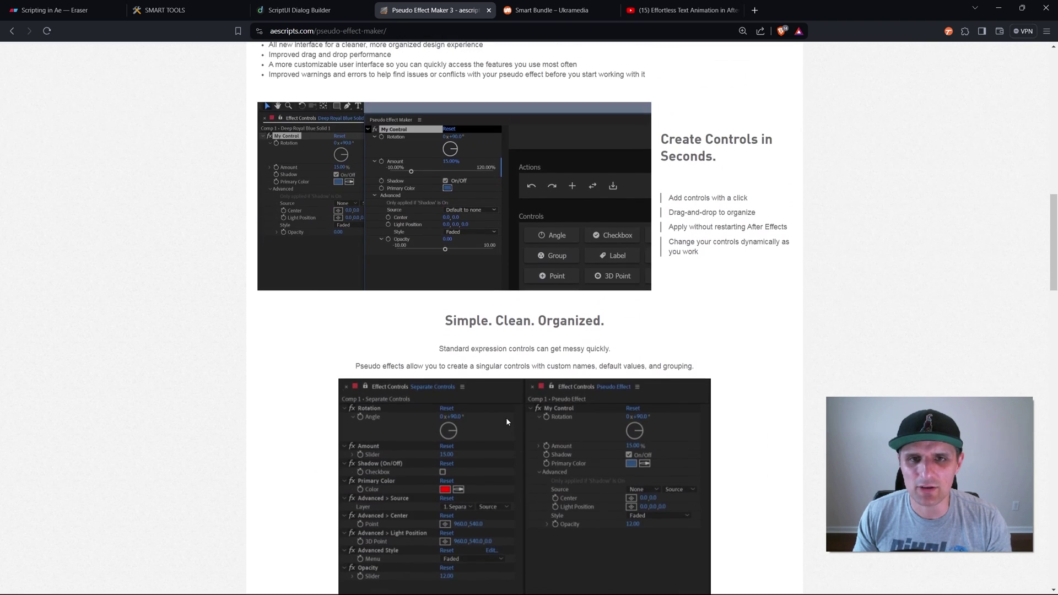
Step: Add Angle, Layer, Point and Popup controls, plus a Group holding a second Popup, to the pseudo effect
key(alt+Tab)
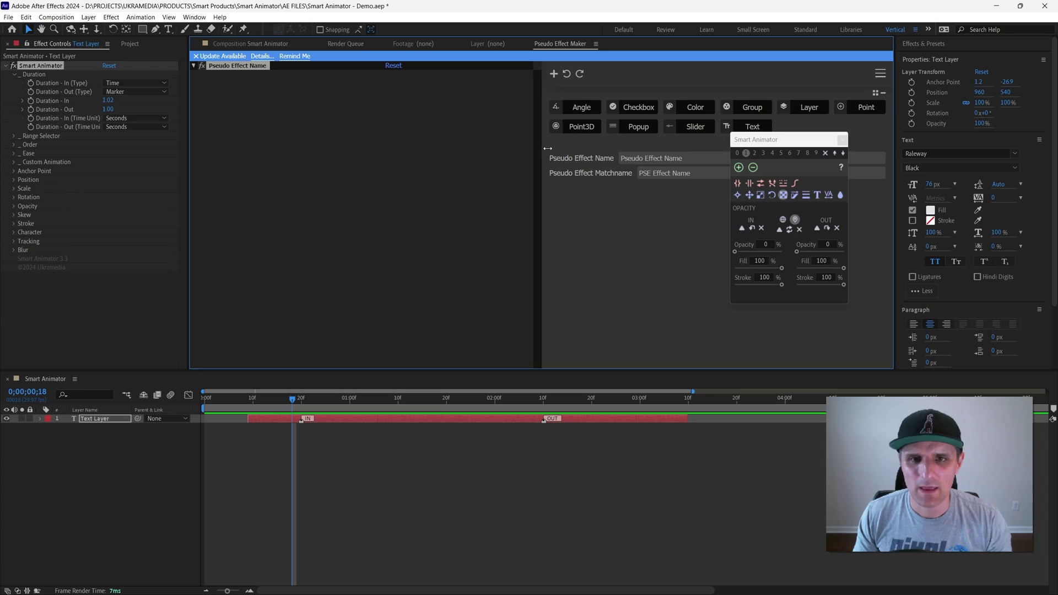
click(586, 110)
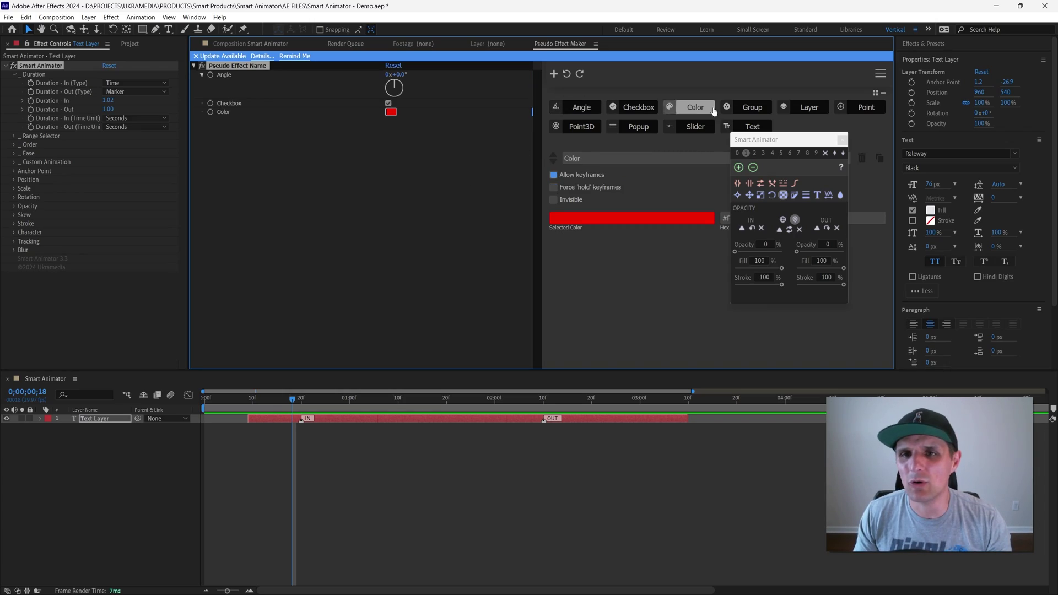
click(805, 107)
click(865, 107)
click(638, 126)
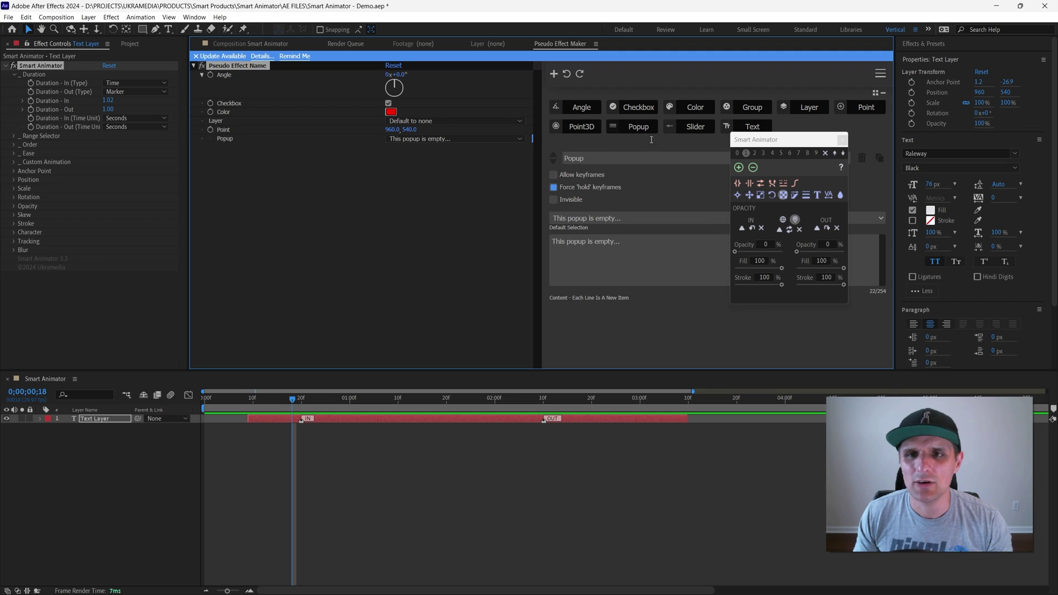
click(733, 107)
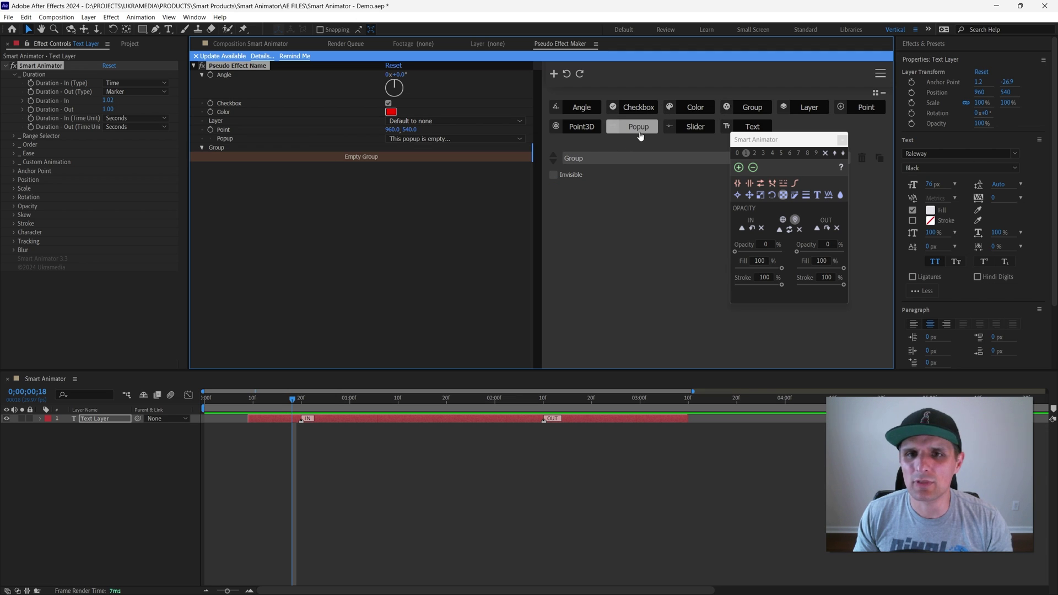
click(638, 126)
Step: Add the items 'fdgsdfgd', 'asdf' and 'asdf' to the grouped Popup's list
click(435, 157)
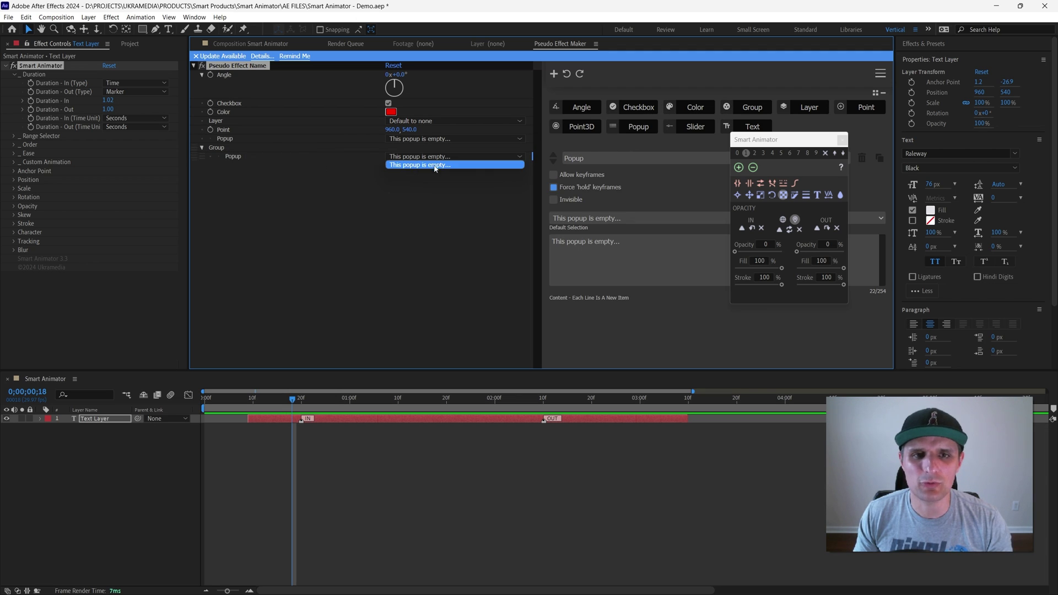
click(603, 253)
key(Return)
text(fdgsdfgd)
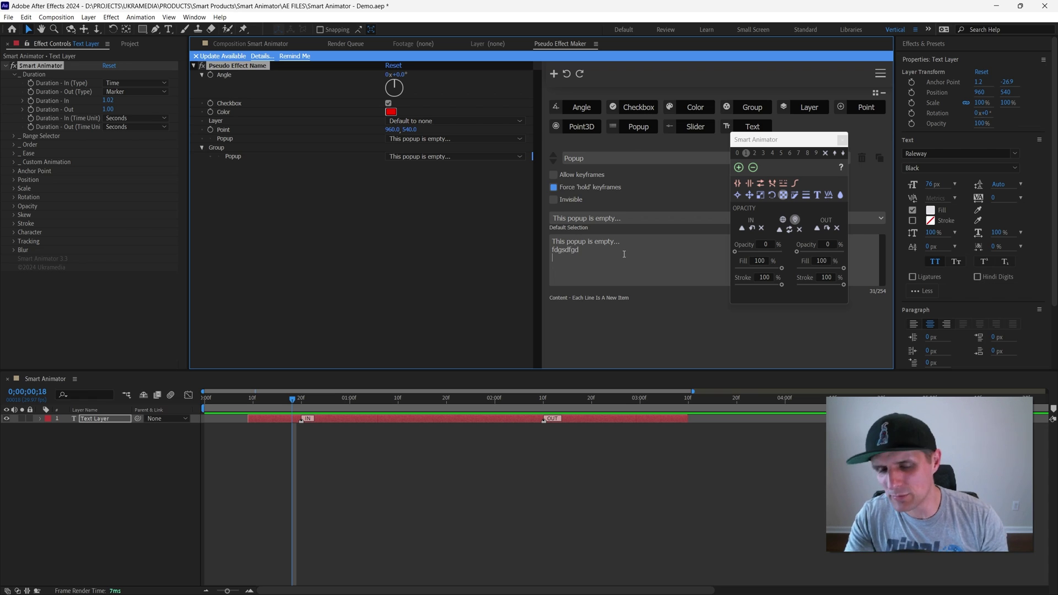
key(Return)
text(asdf)
key(Return)
text(asdf)
key(Return)
text(asdf)
click(457, 156)
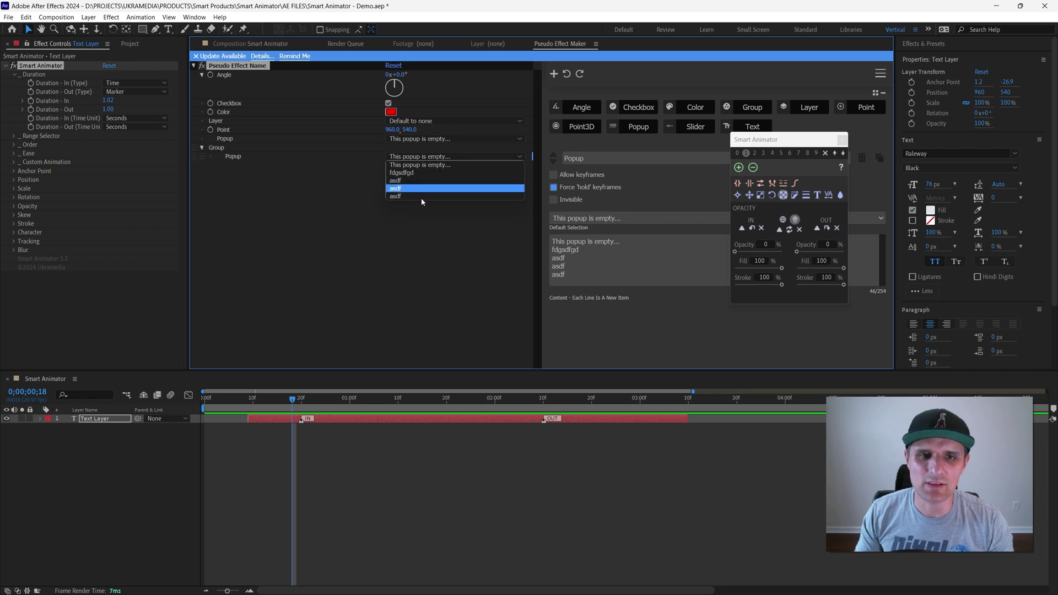
click(282, 173)
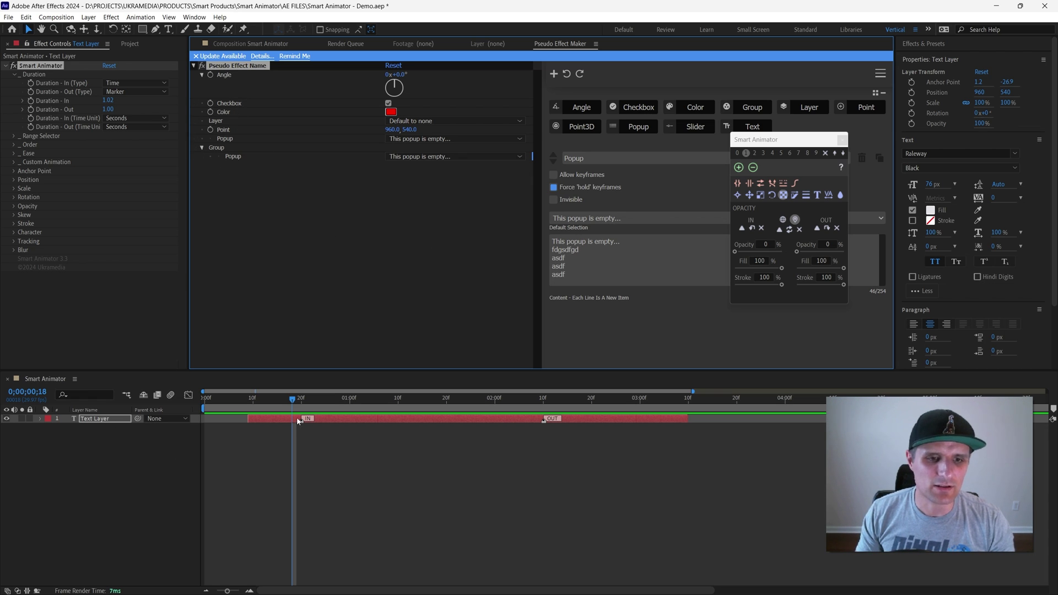
Step: Apply the test pseudo effect to Text Layer, check its Popup choices, then delete it
click(300, 422)
click(560, 43)
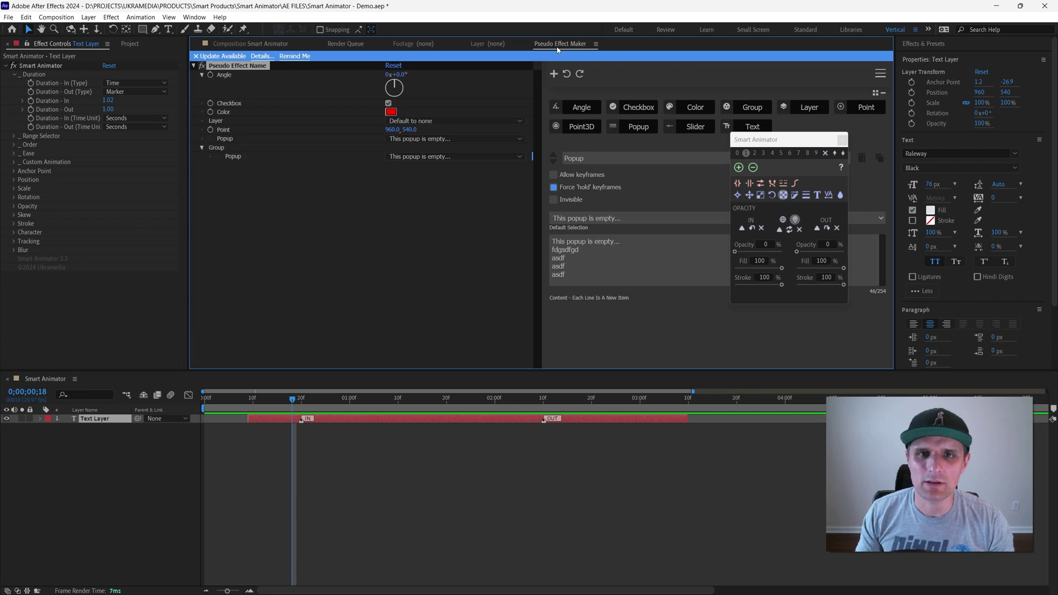
click(556, 74)
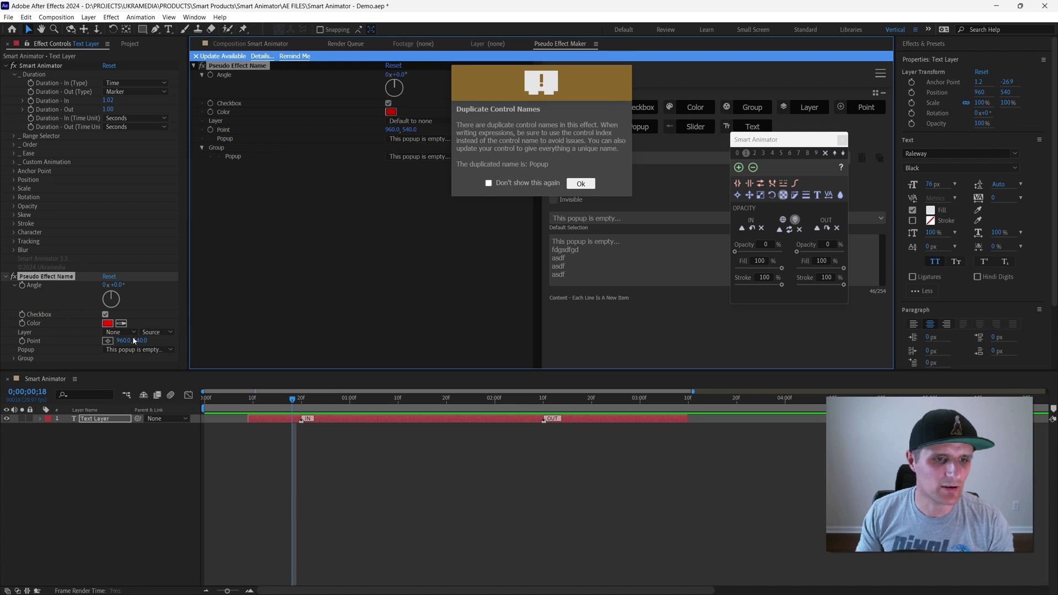
click(141, 349)
click(106, 312)
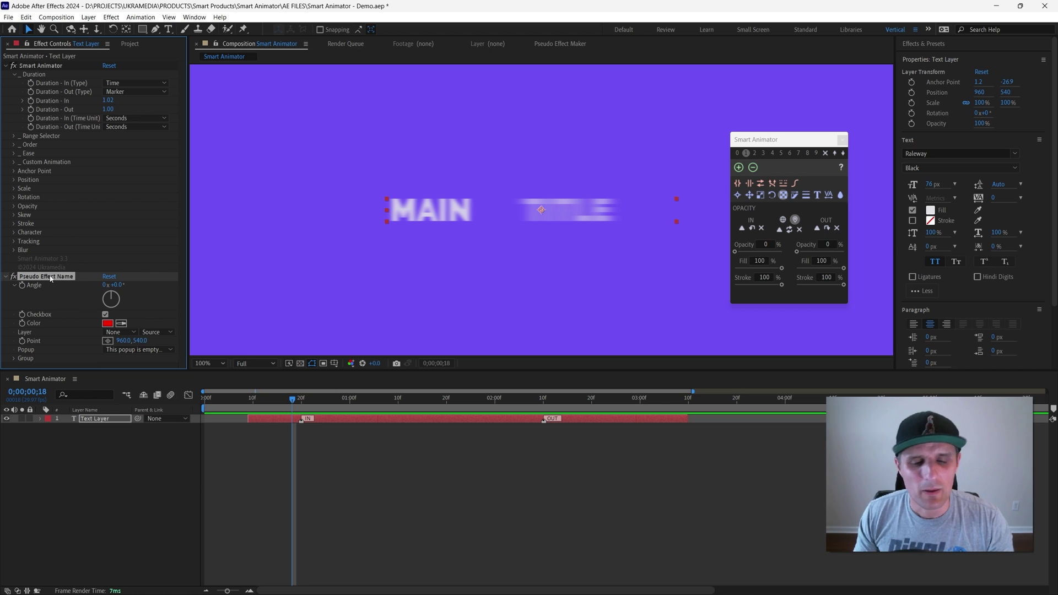
key(Delete)
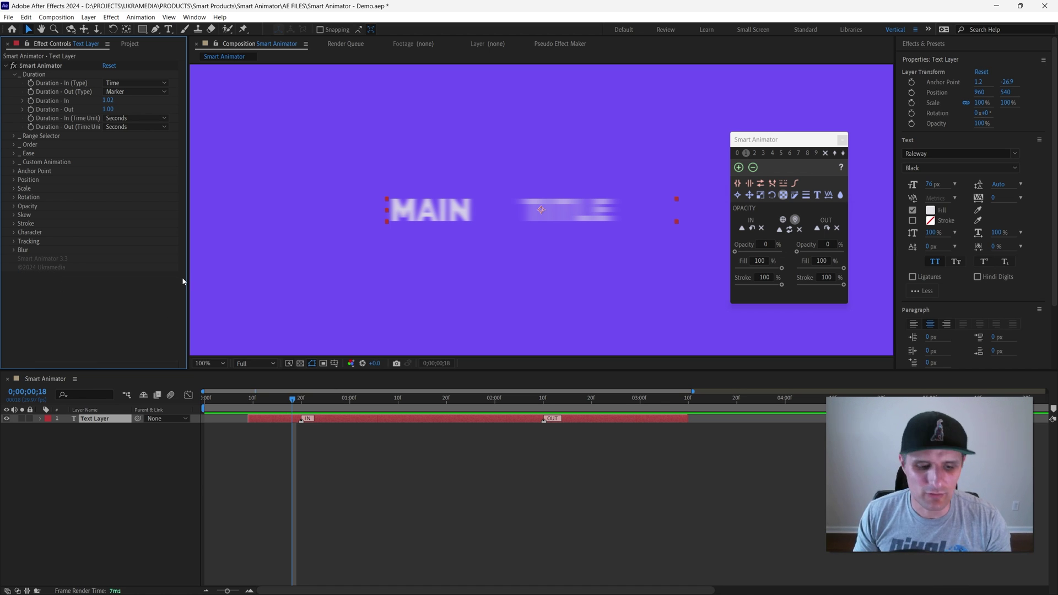
click(543, 44)
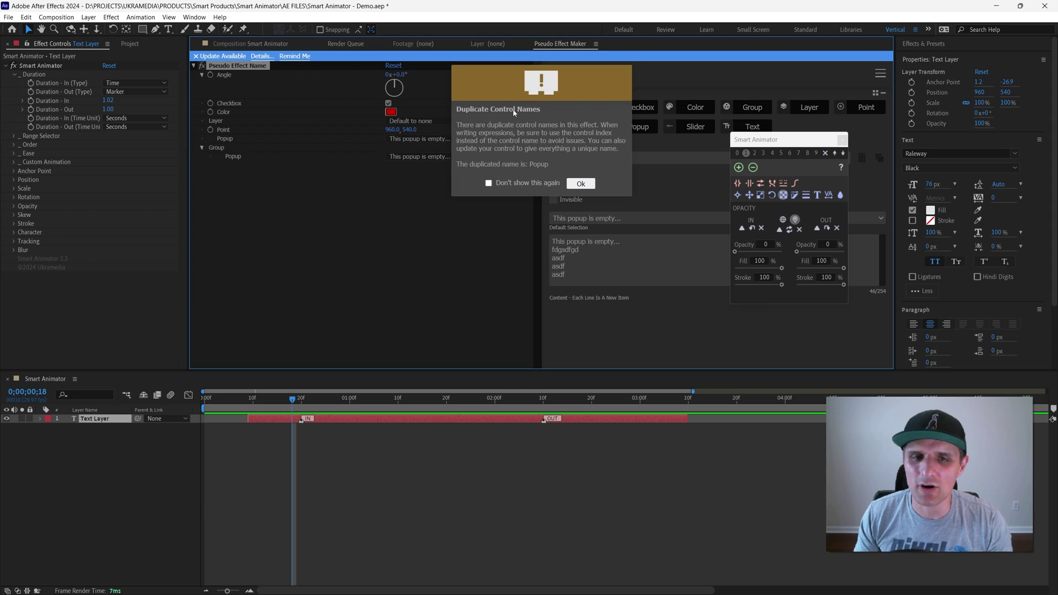
Step: Place a copy of the Ai icon beside the scriptui.joonas.me box and connect them with an arrow
click(582, 184)
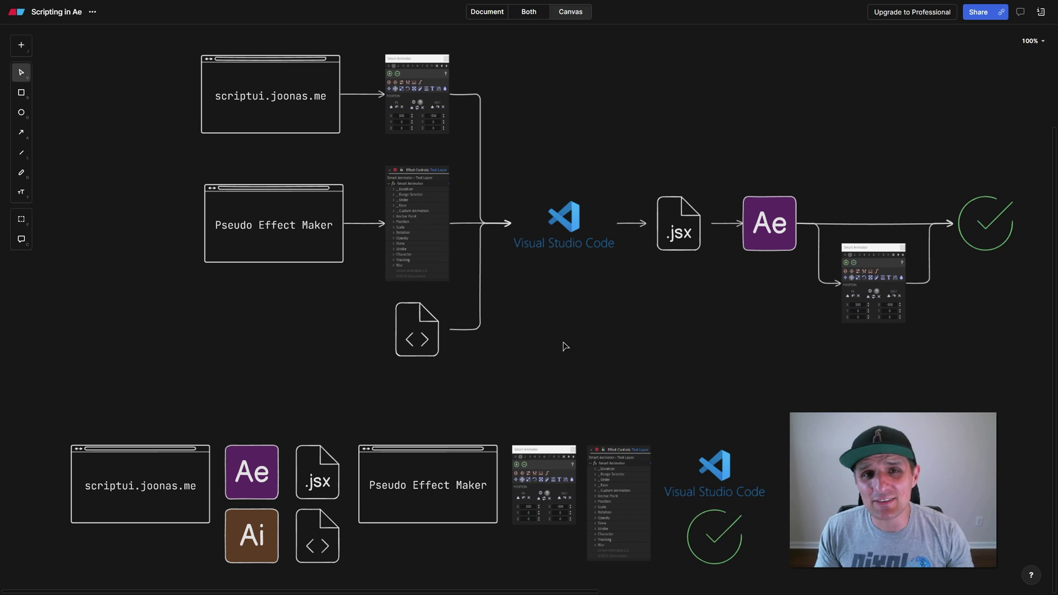
drag(252, 536, 138, 95)
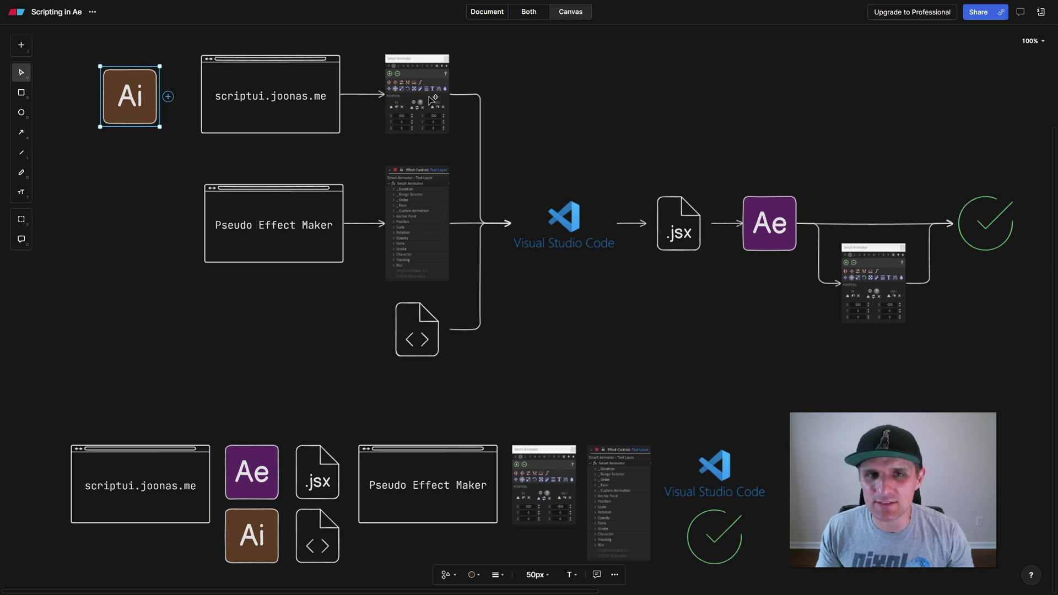
key(a)
drag(141, 99, 200, 98)
click(144, 111)
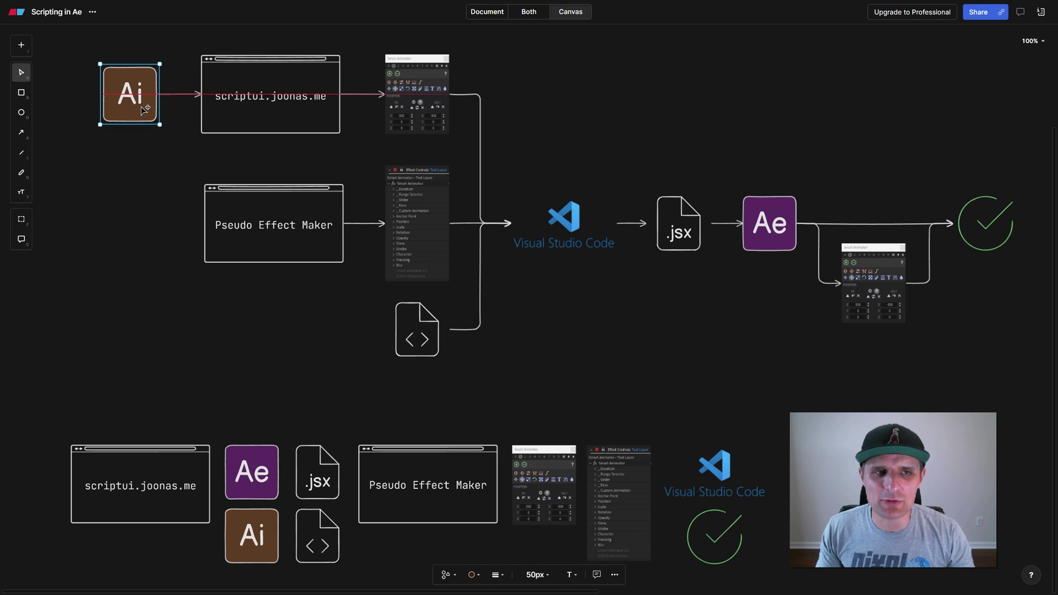
click(257, 108)
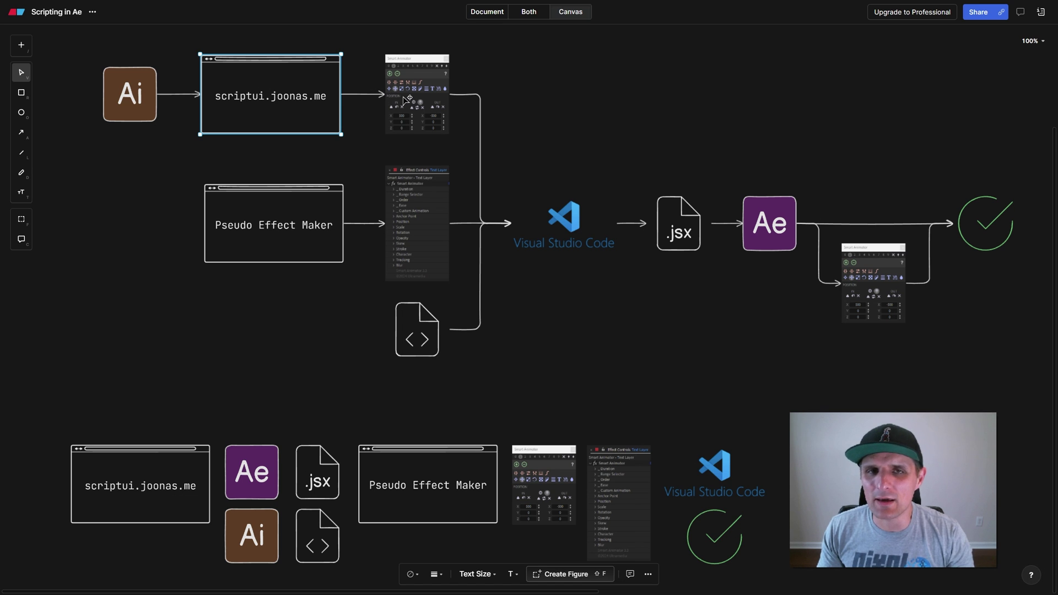
key(alt+Tab)
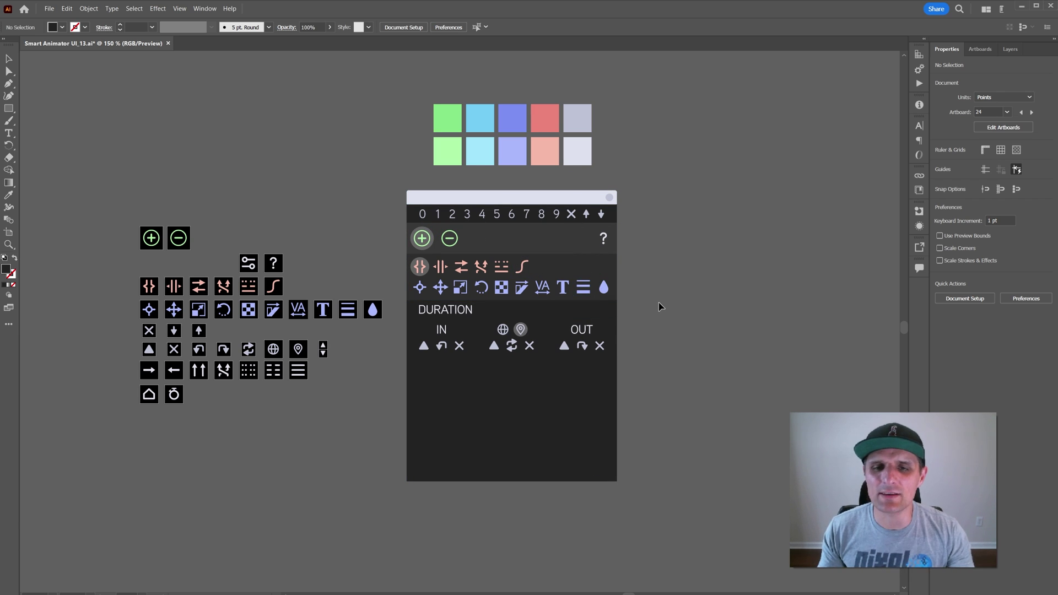
click(507, 244)
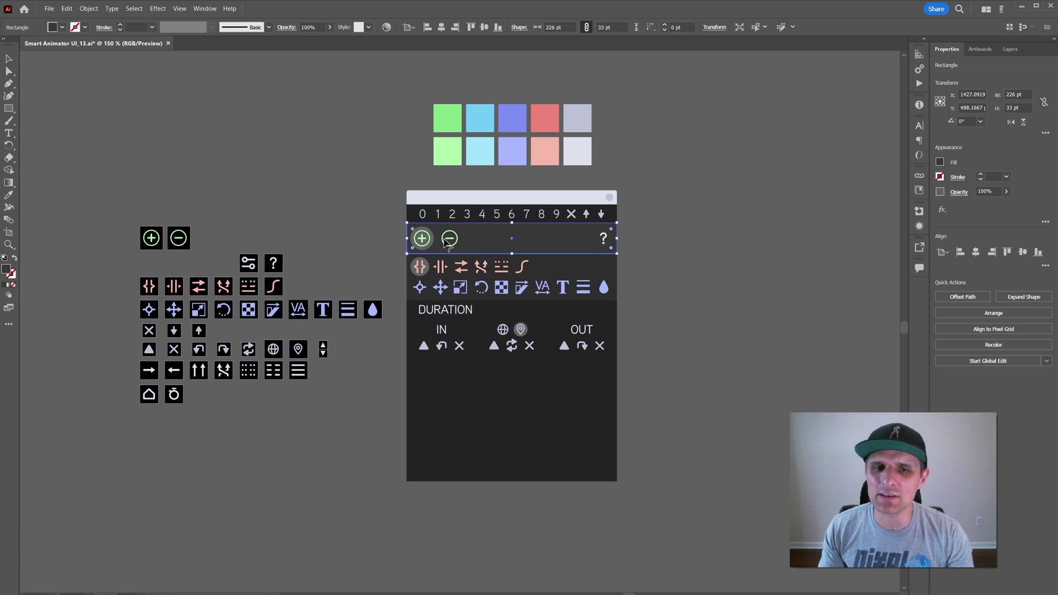
click(594, 272)
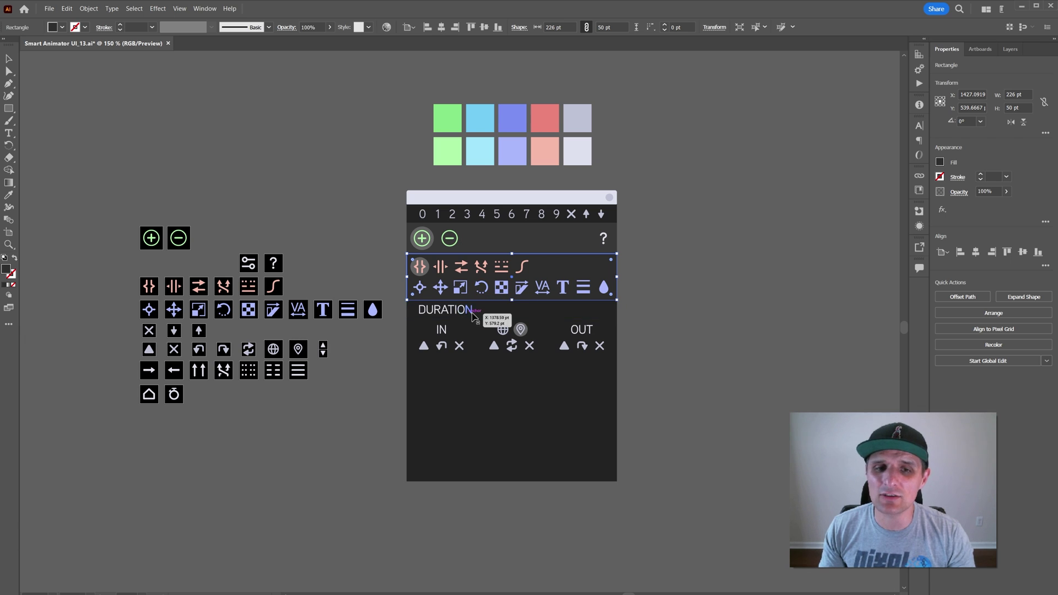
click(482, 312)
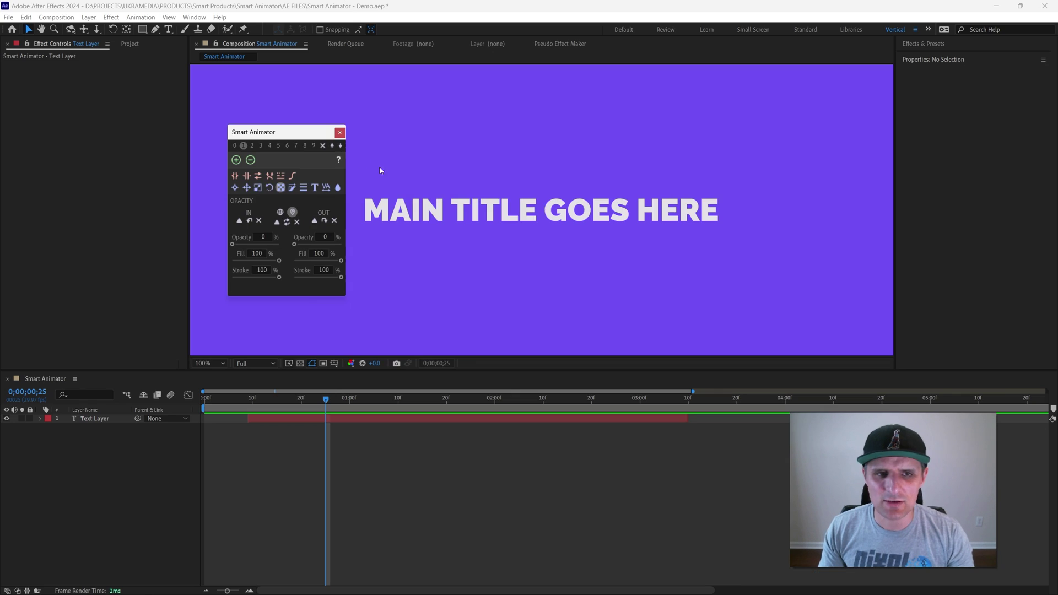
Step: Drag the Smart Animator panel over to the right side of the screen
drag(304, 135, 811, 131)
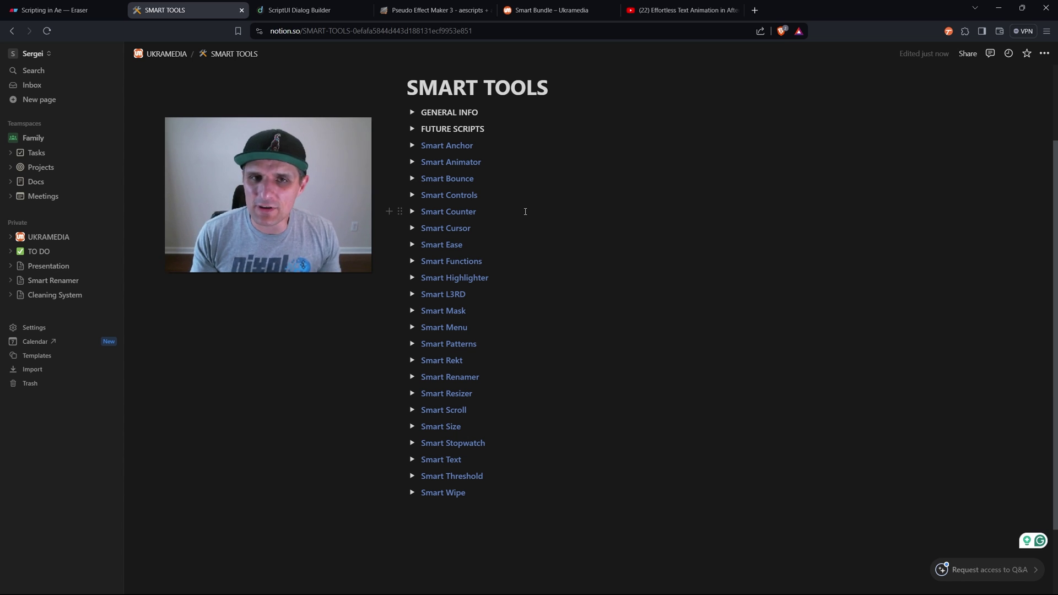
Step: Expand Smart Animator, briefly check To Do and In Progress, then open Complete > Smart Animator 3.3
click(411, 161)
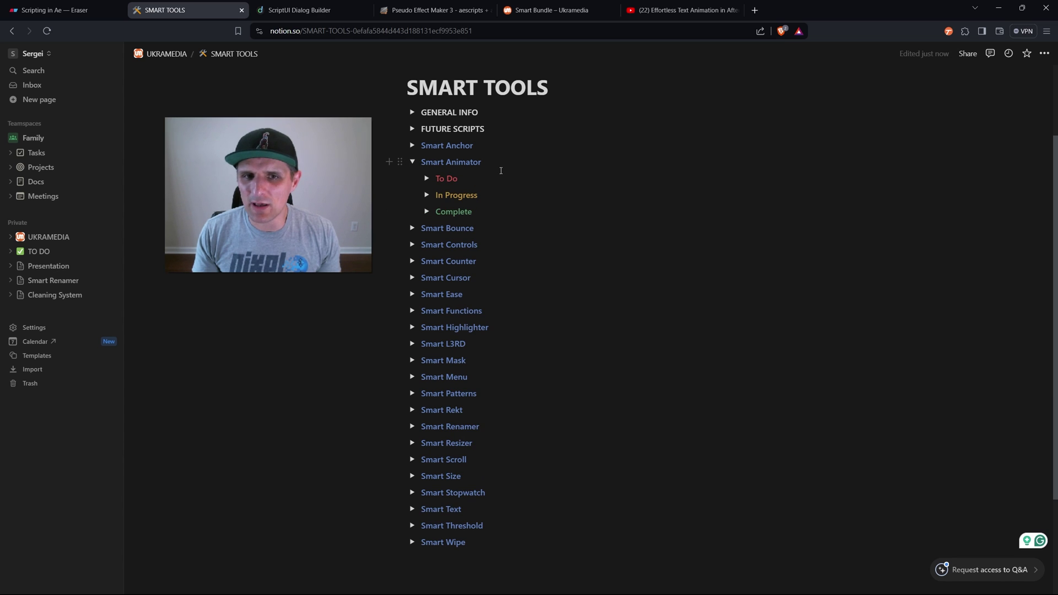
click(427, 178)
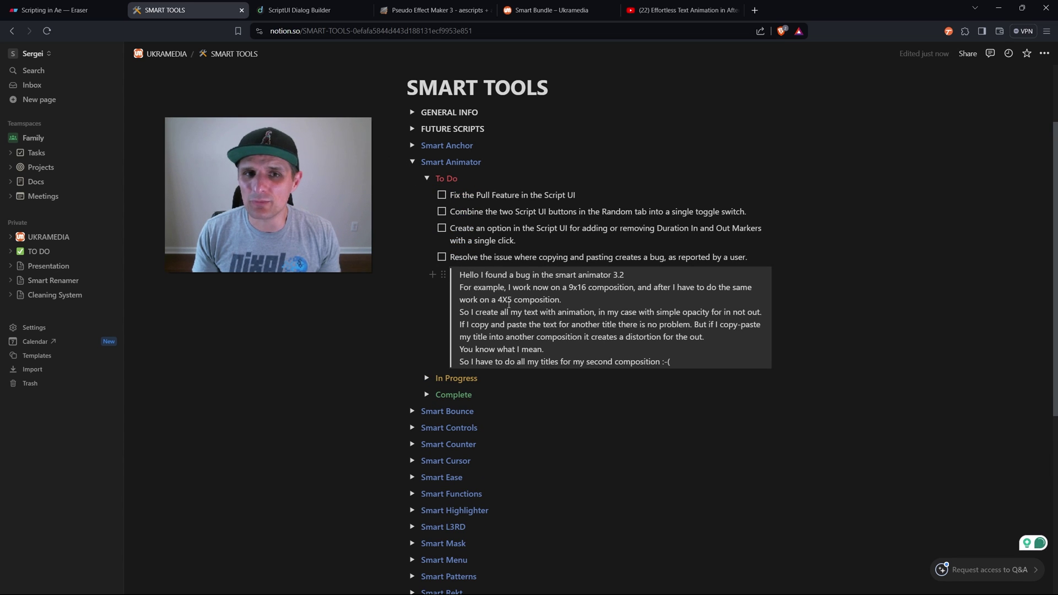
click(426, 178)
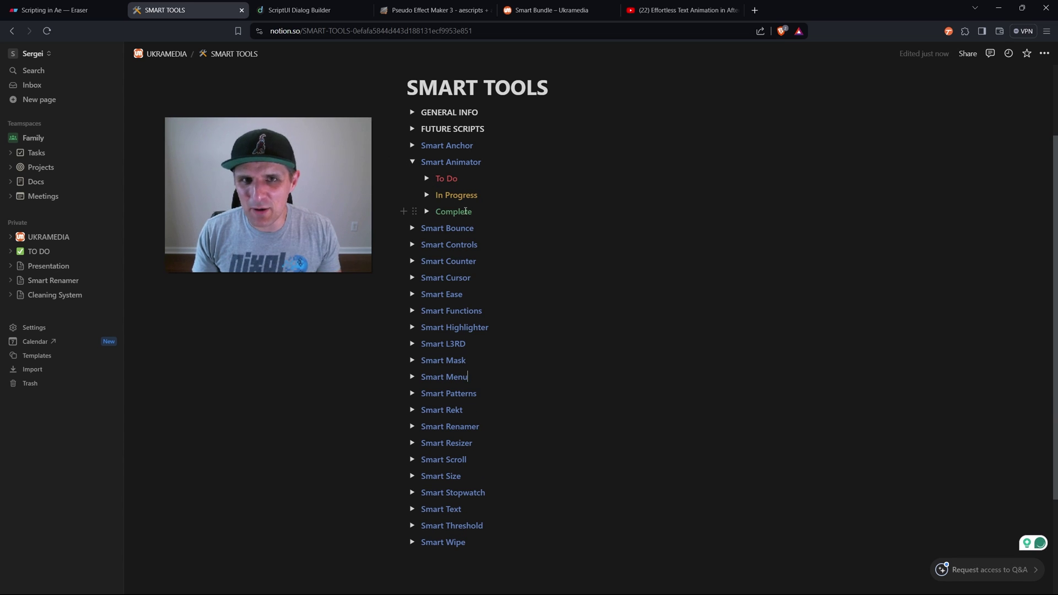
click(428, 194)
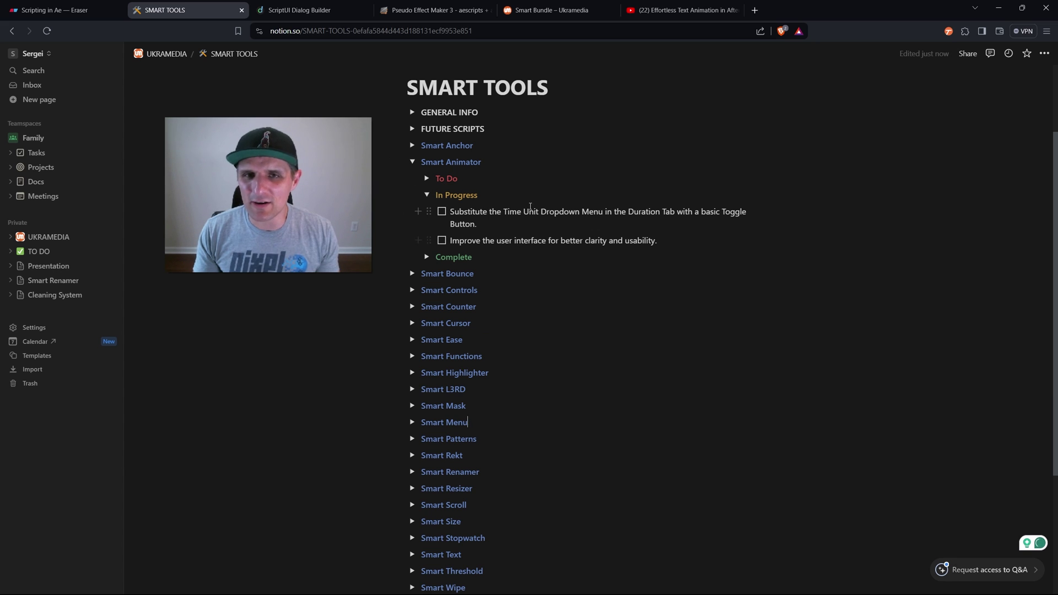
click(427, 194)
click(426, 212)
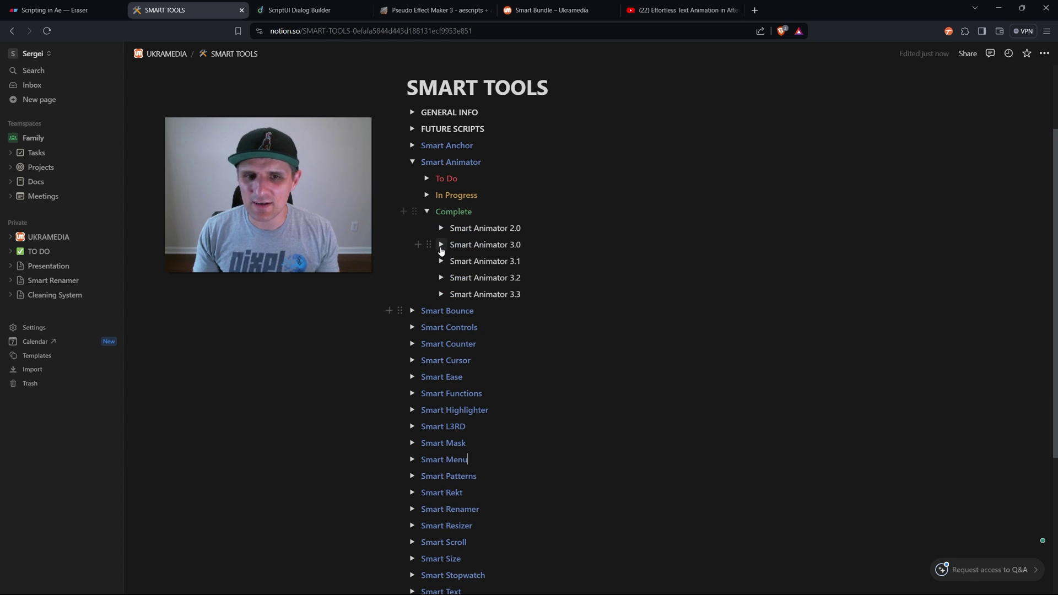
click(441, 294)
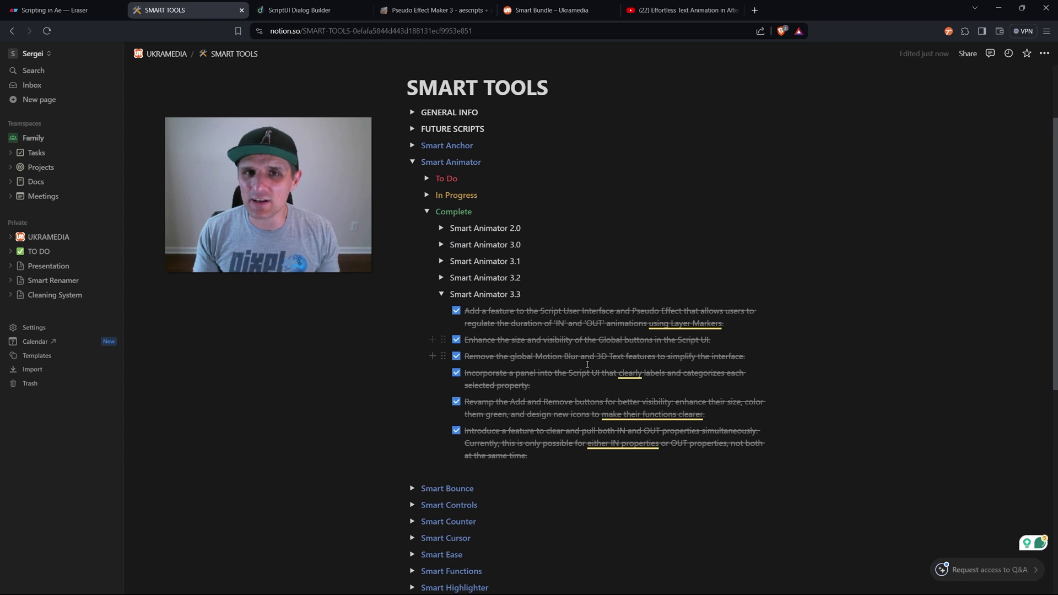
Step: Highlight the words 'layer markers' in the first YouTube comment's suggestion
click(668, 12)
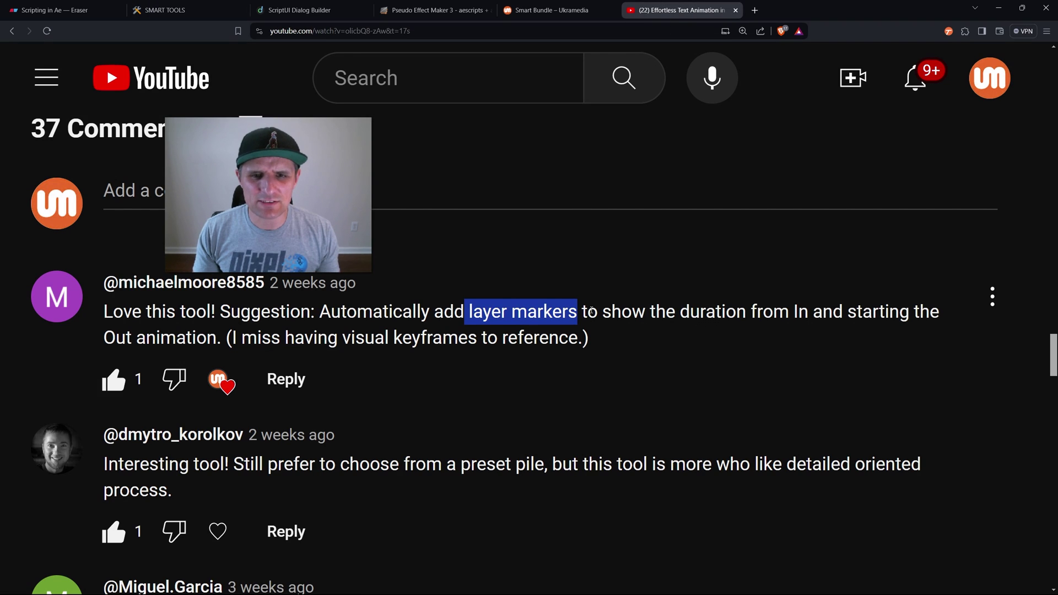
click(603, 338)
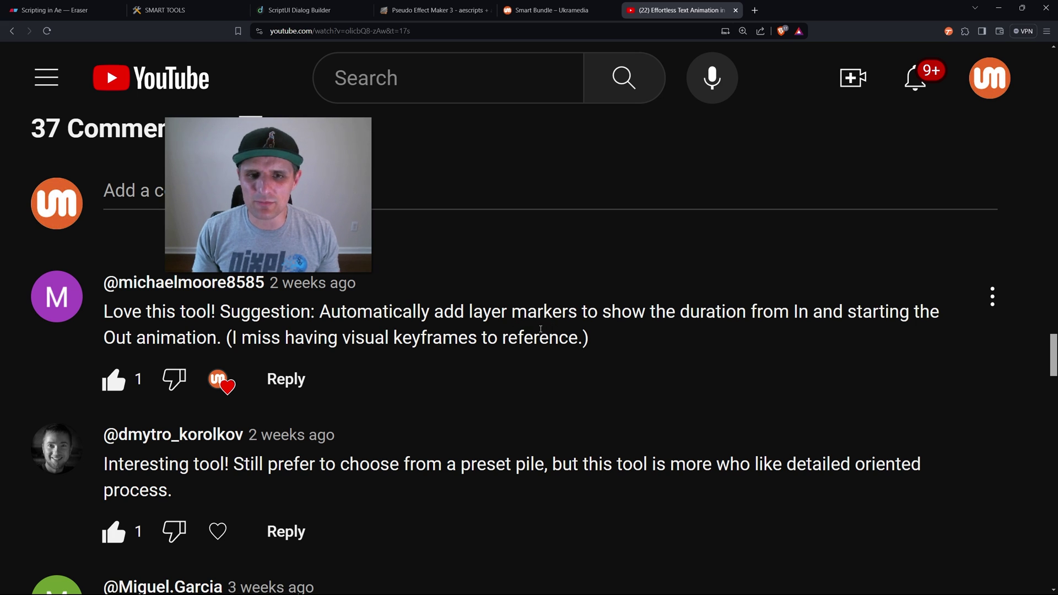
drag(466, 310, 579, 313)
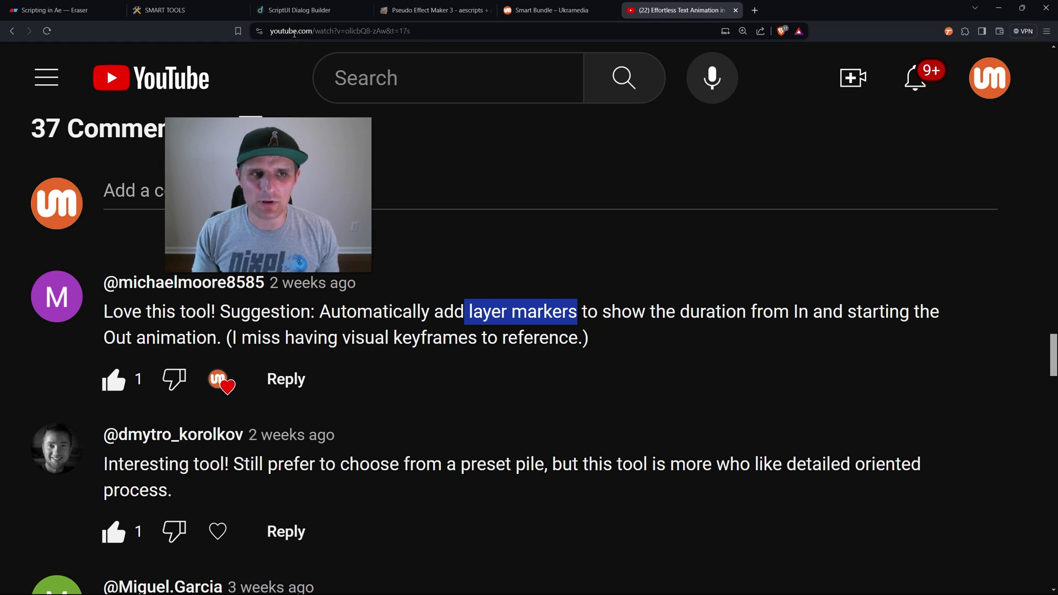
click(165, 10)
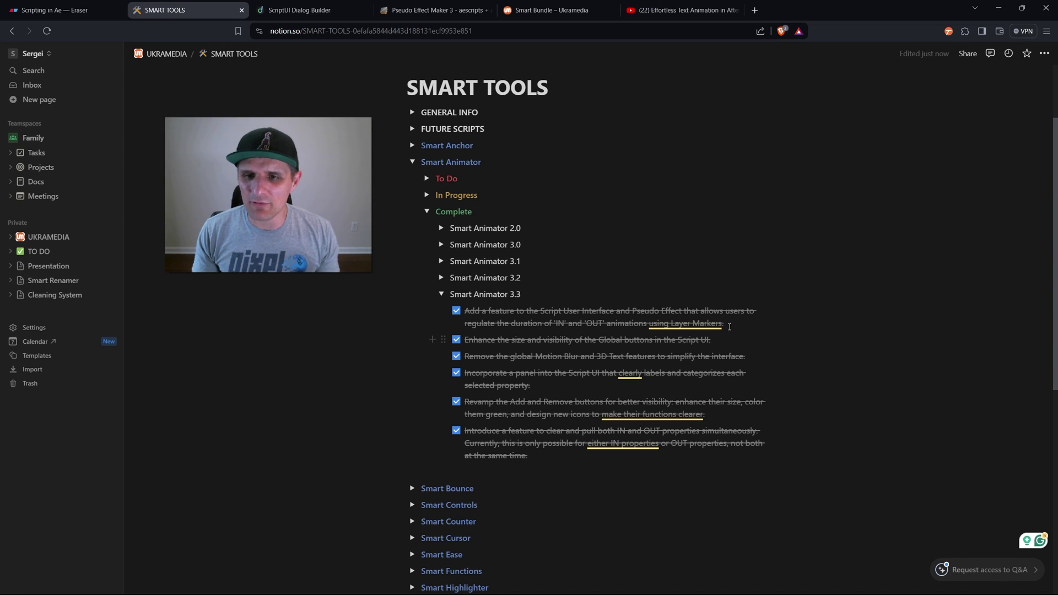
Step: Highlight the completed 3.3 task for IN and OUT durations using Layer Markers
drag(730, 327, 464, 310)
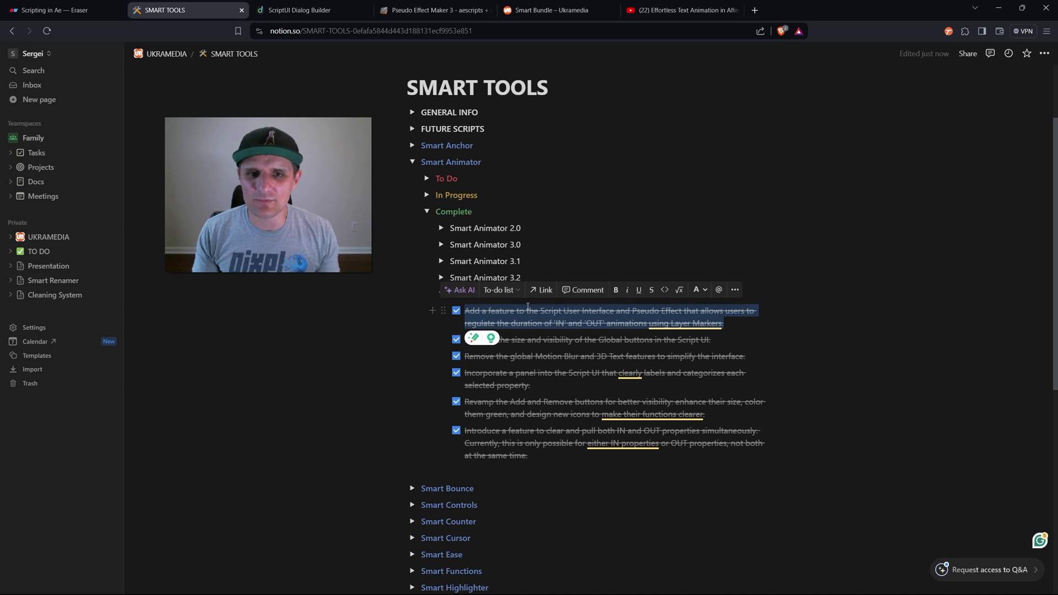
drag(421, 300, 423, 311)
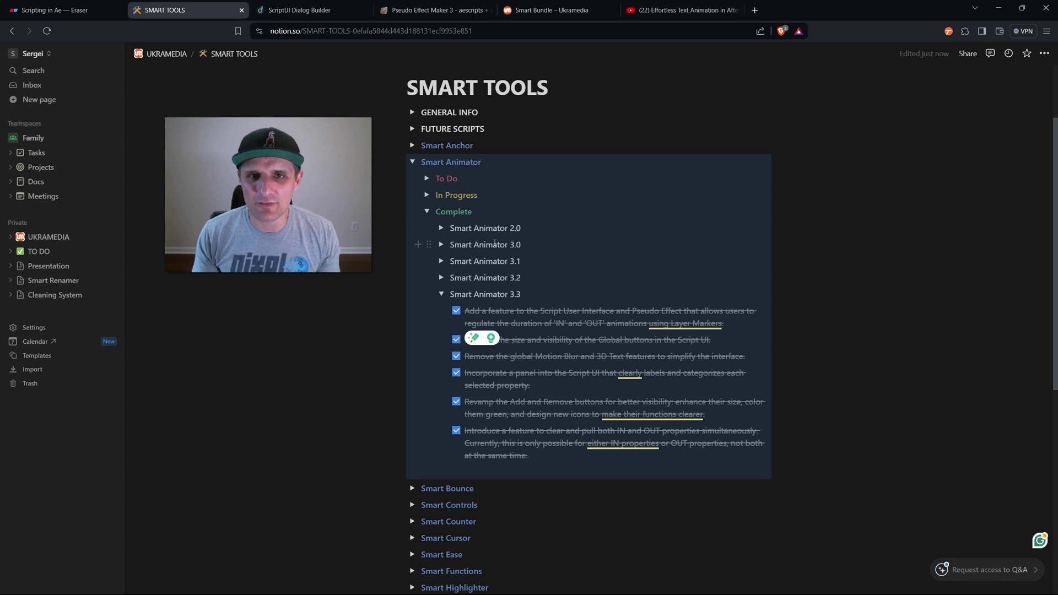
key(alt+Tab)
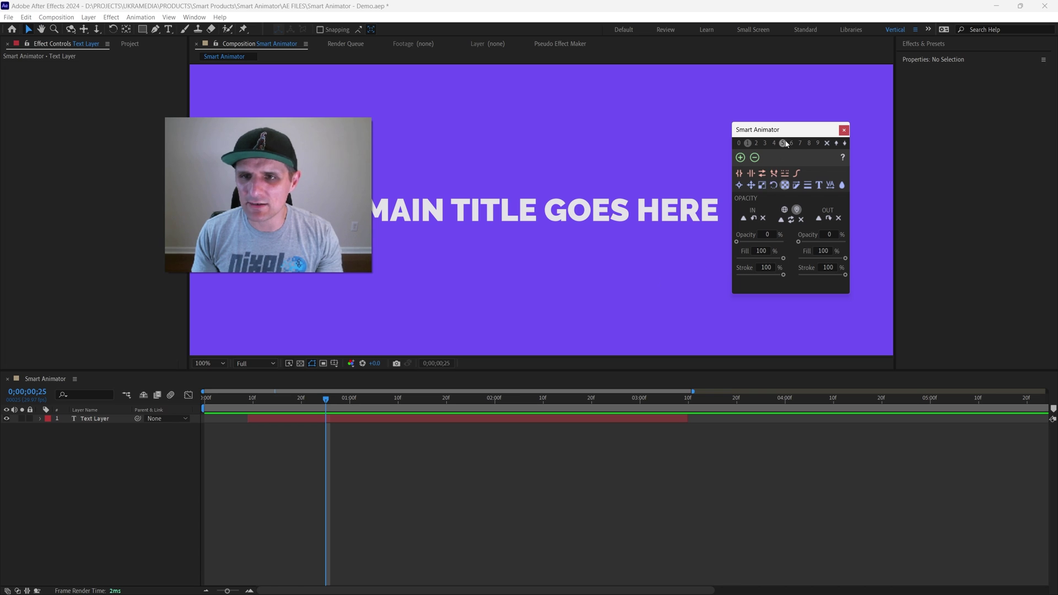
Step: Apply Smart Animator to the title Text Layer with IN and OUT durations based on Marker
drag(787, 130, 809, 134)
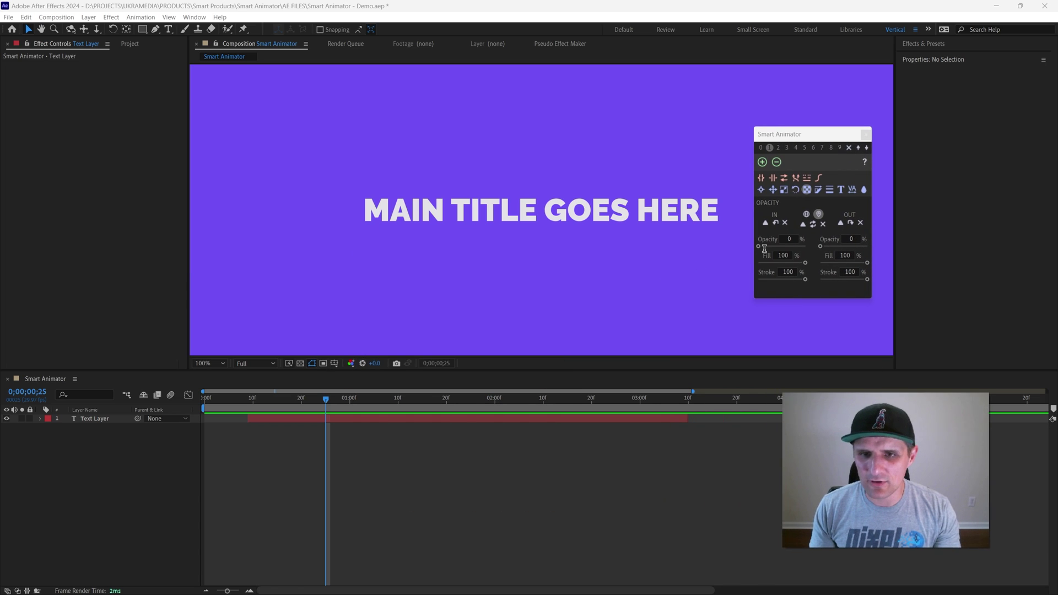
click(335, 418)
click(345, 399)
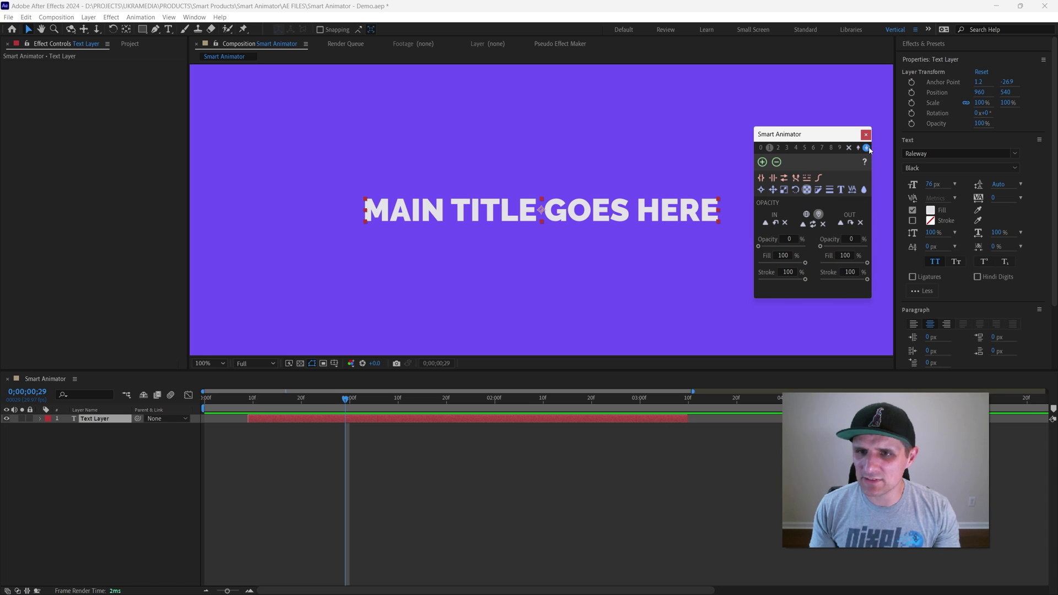
click(762, 190)
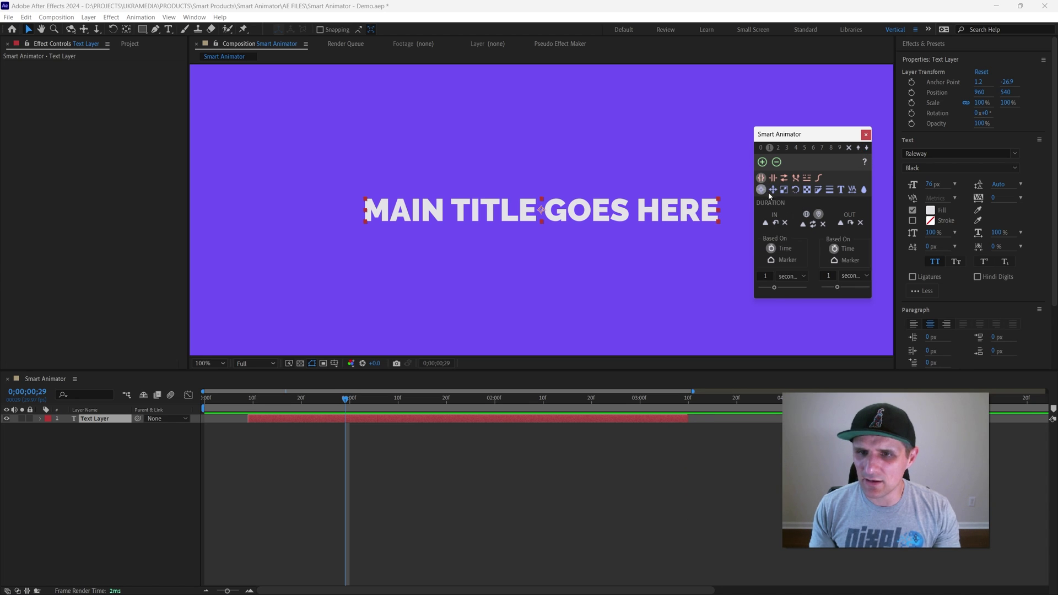
click(775, 261)
click(835, 262)
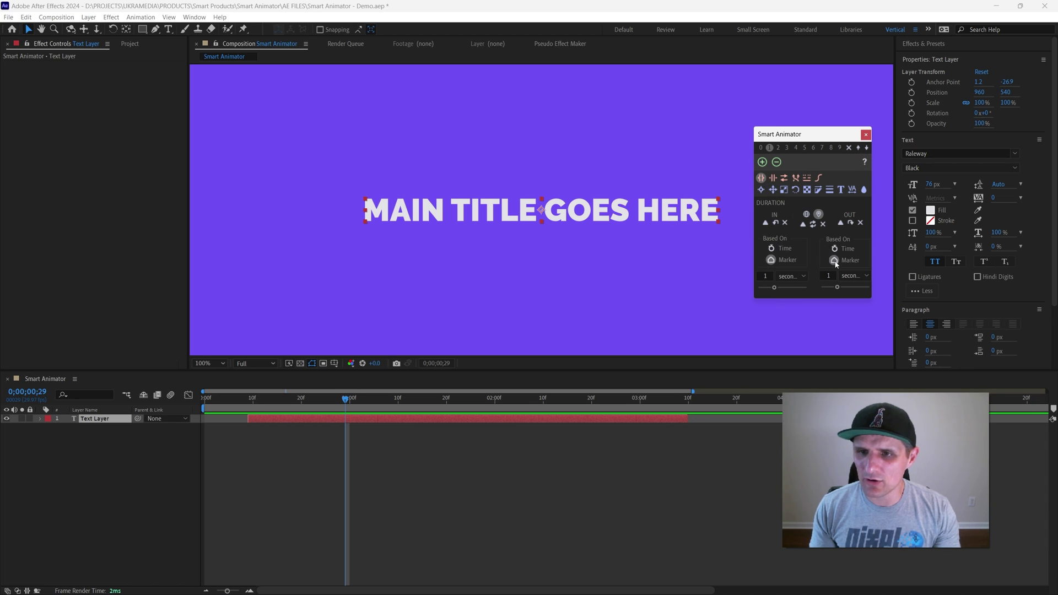
click(762, 161)
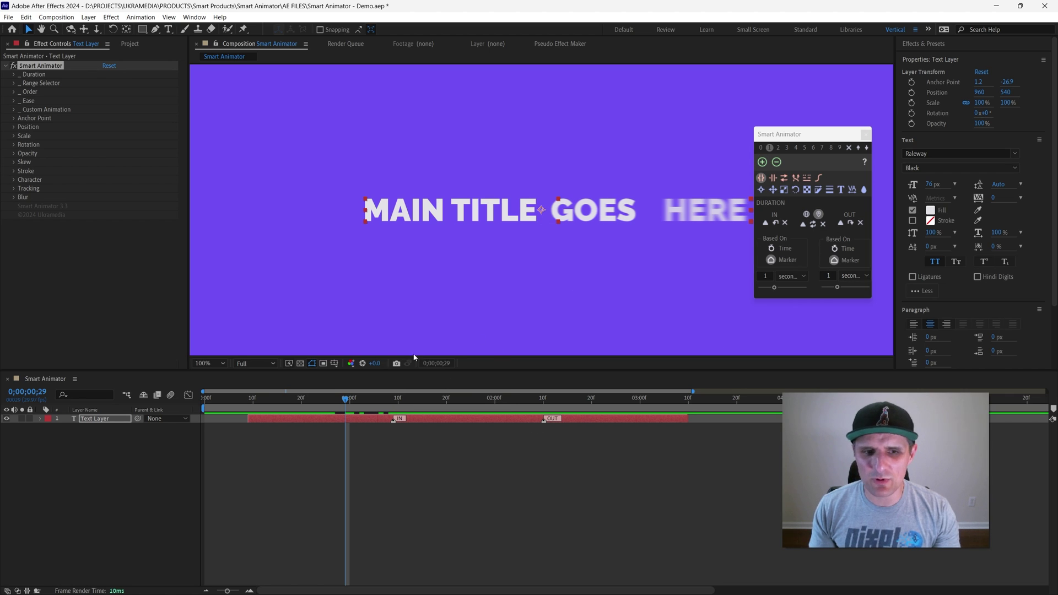
Step: Drag the IN marker earlier on the title layer and preview the animation
drag(352, 402, 312, 402)
mouse_move(395, 420)
mouse_down()
mouse_move(298, 421)
mouse_move(260, 402)
mouse_move(297, 407)
mouse_up()
click(259, 402)
key(space)
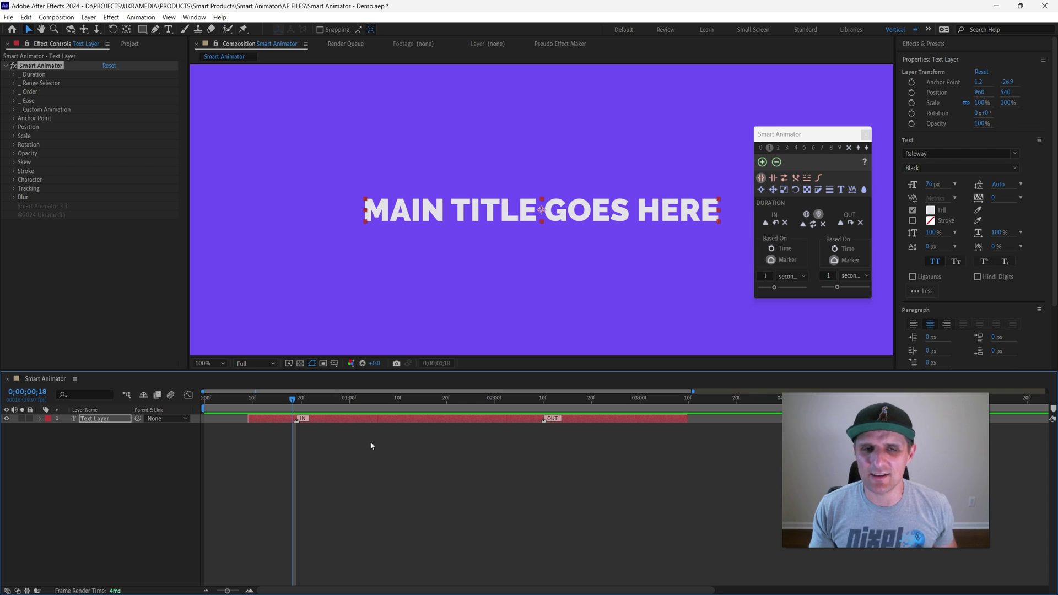